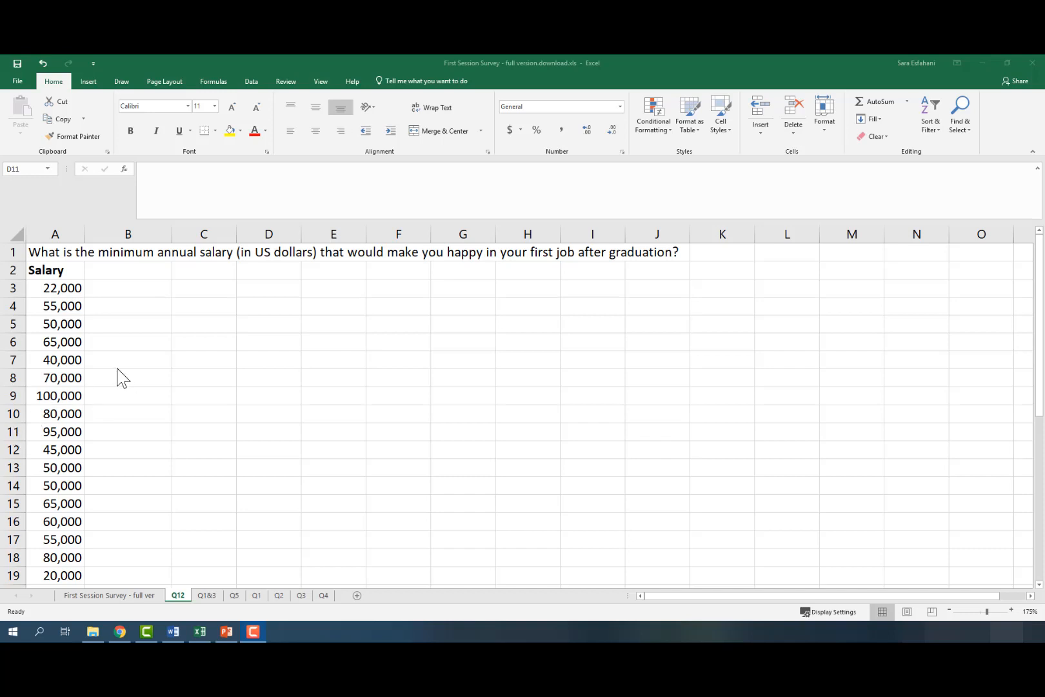
Insert a PivotChart with PivotTable from the salary range A2:A36, placed on the existing worksheet at cell C3
{"action": "left_click", "coordinate": [50, 272]}
{"action": "left_click_drag", "start_coordinate": [50, 272], "coordinate": [58, 556]}
{"action": "scroll", "coordinate": [182, 413], "scroll_direction": "up", "scroll_amount": 6}
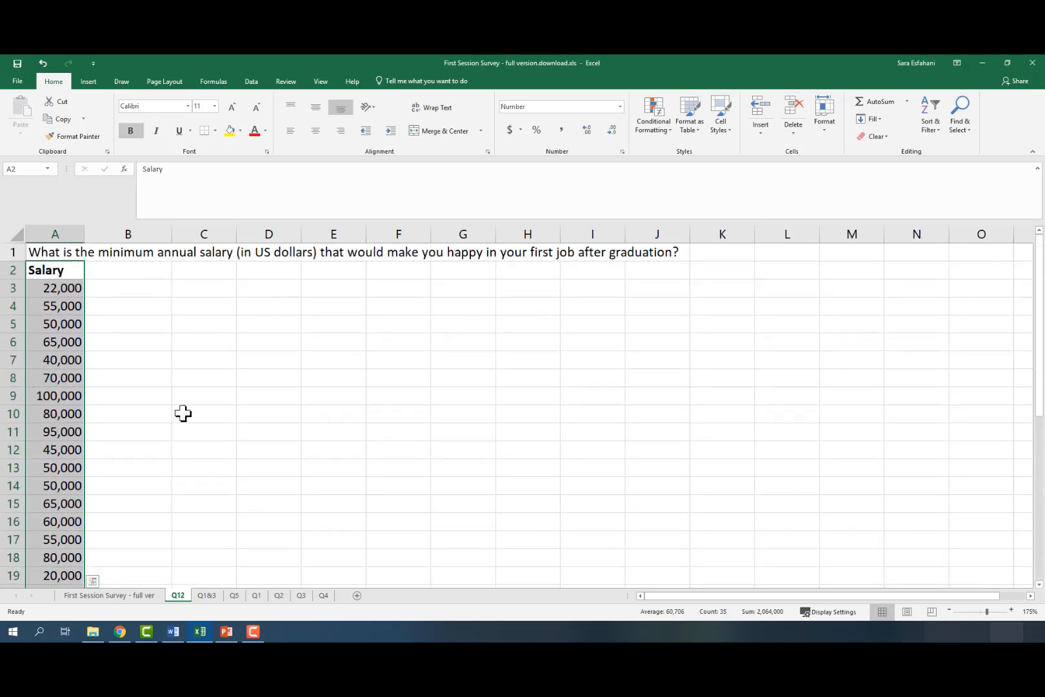
{"action": "left_click", "coordinate": [88, 82]}
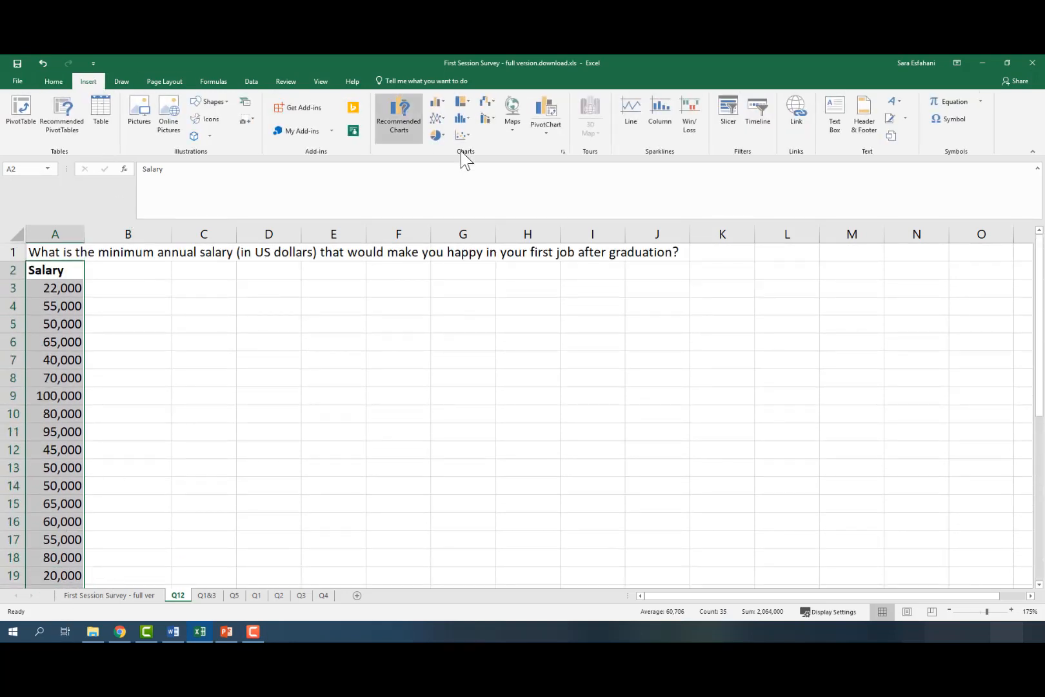
{"action": "left_click", "coordinate": [548, 135]}
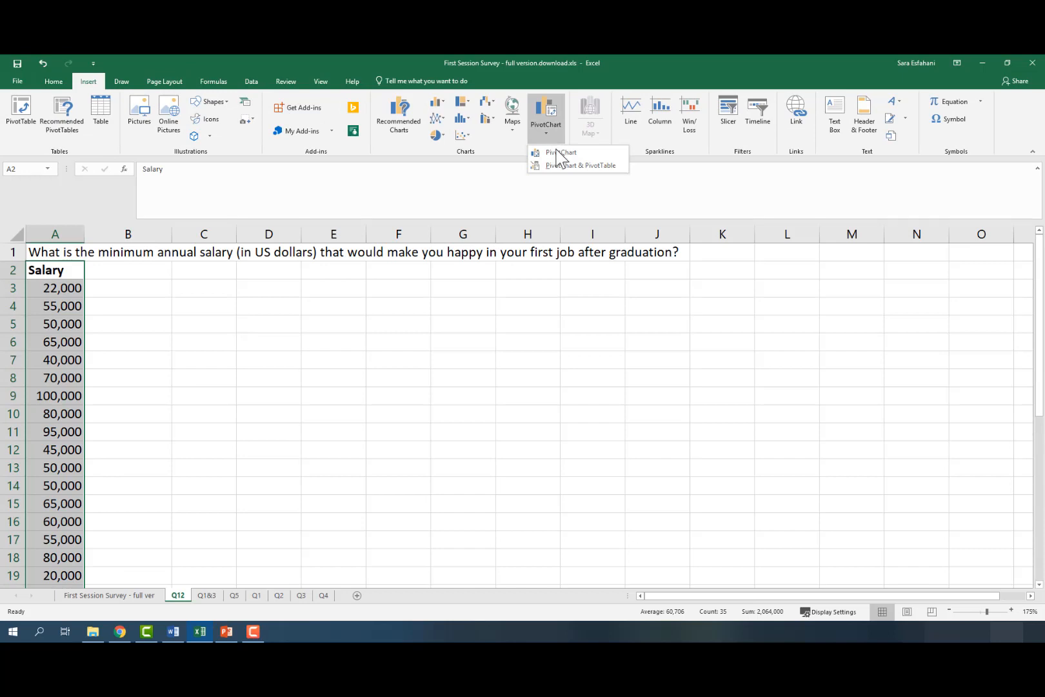
{"action": "left_click", "coordinate": [559, 165]}
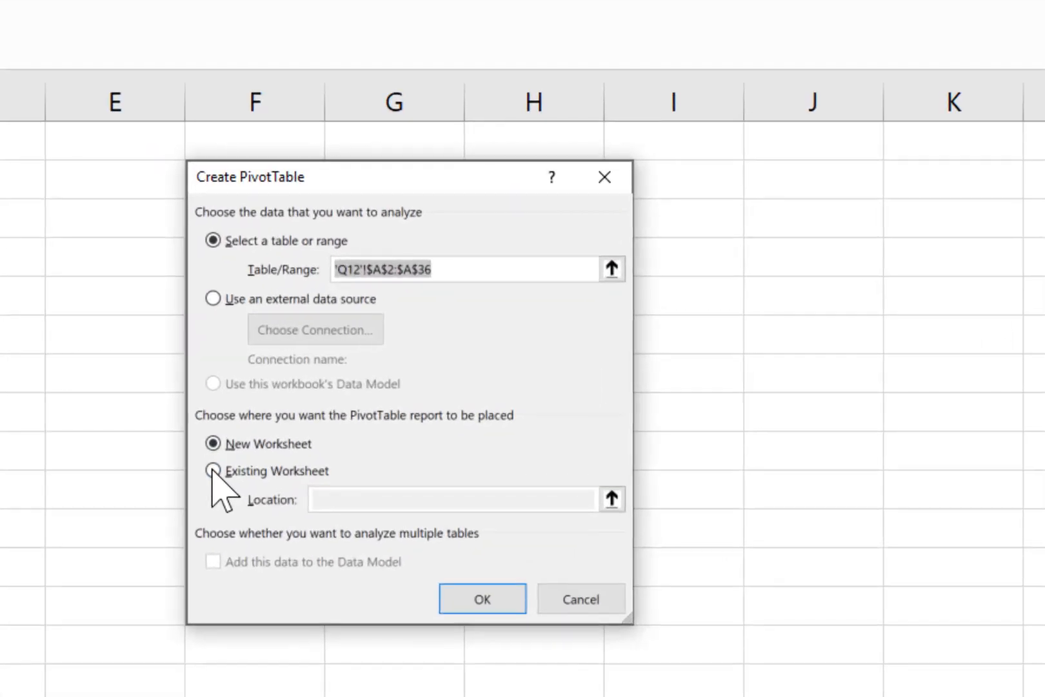
{"action": "left_click", "coordinate": [213, 471]}
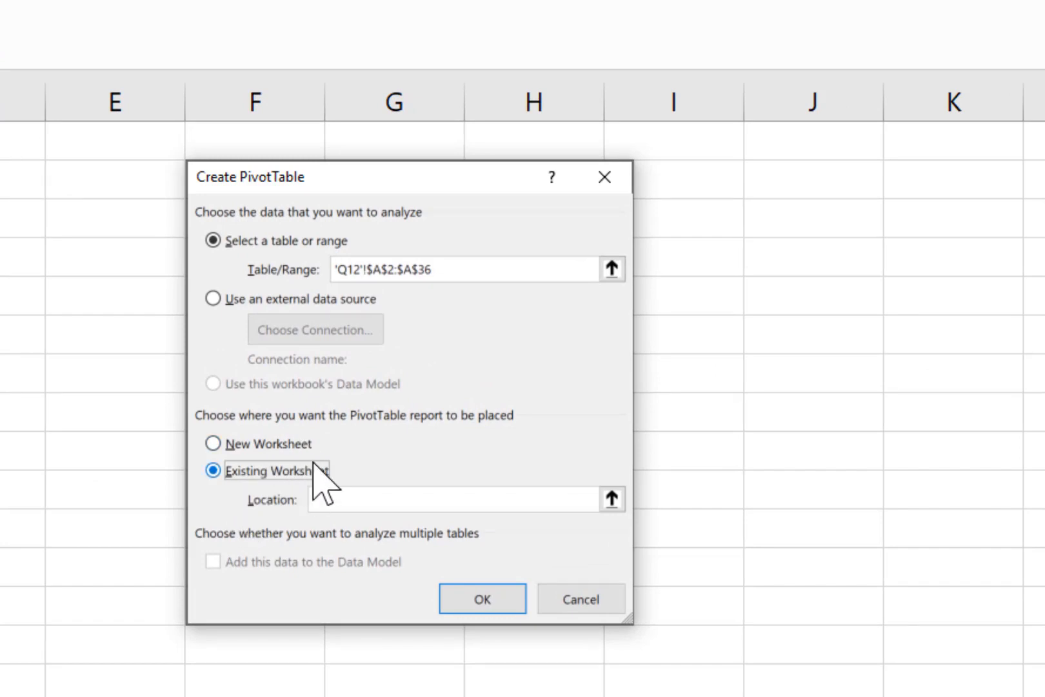
{"action": "left_click", "coordinate": [352, 500]}
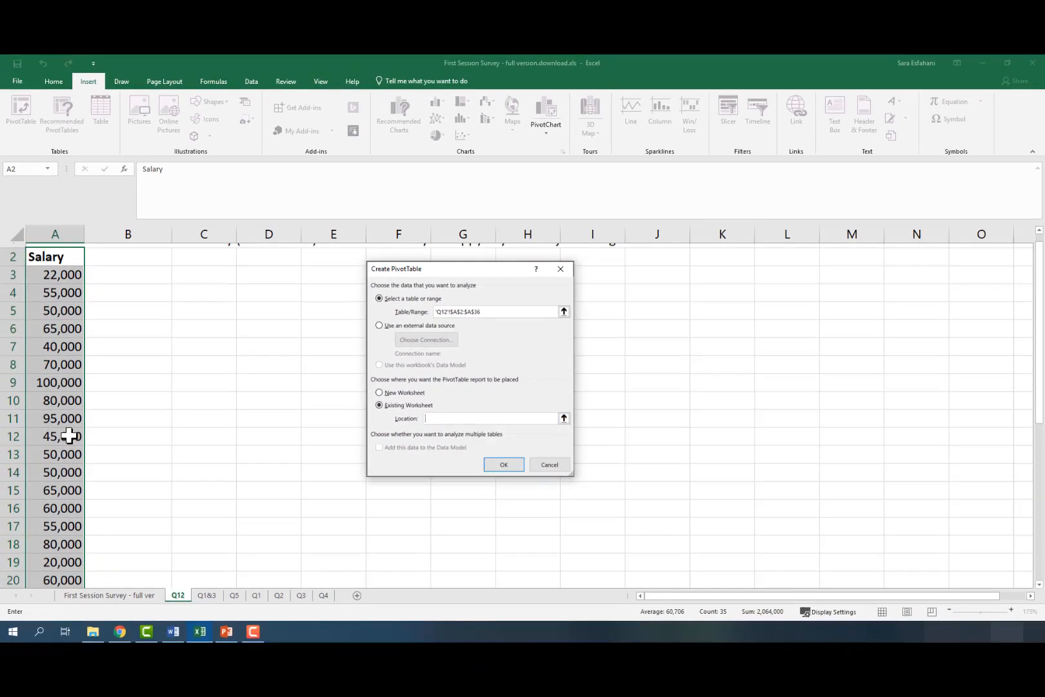
{"action": "scroll", "coordinate": [69, 435], "scroll_direction": "up", "scroll_amount": 1}
{"action": "left_click", "coordinate": [199, 291]}
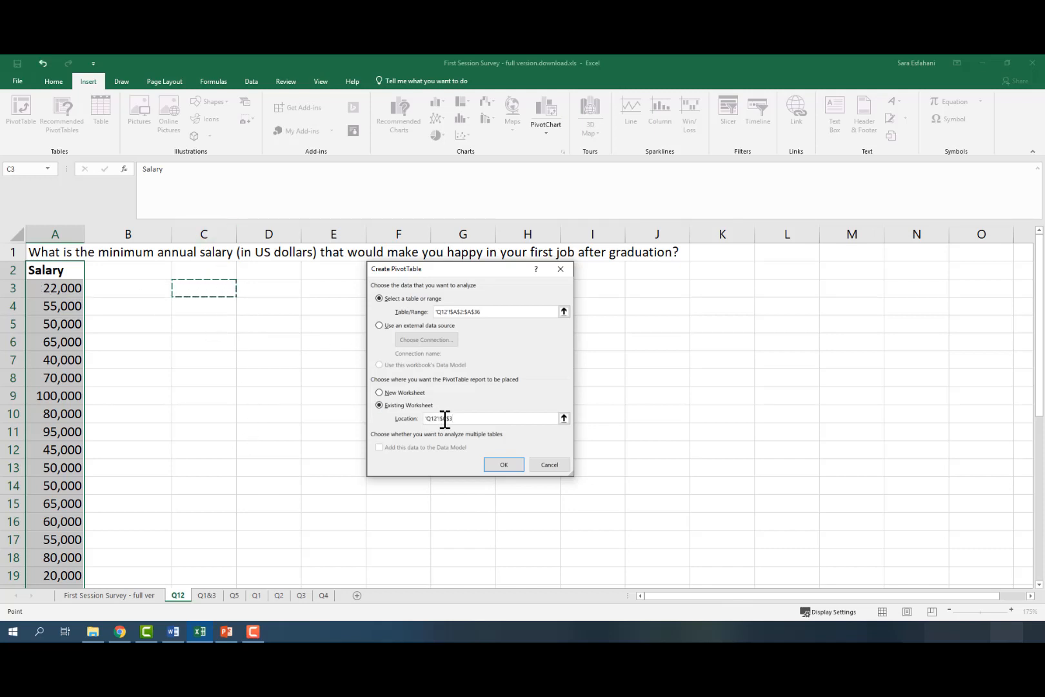
{"action": "left_click", "coordinate": [507, 467]}
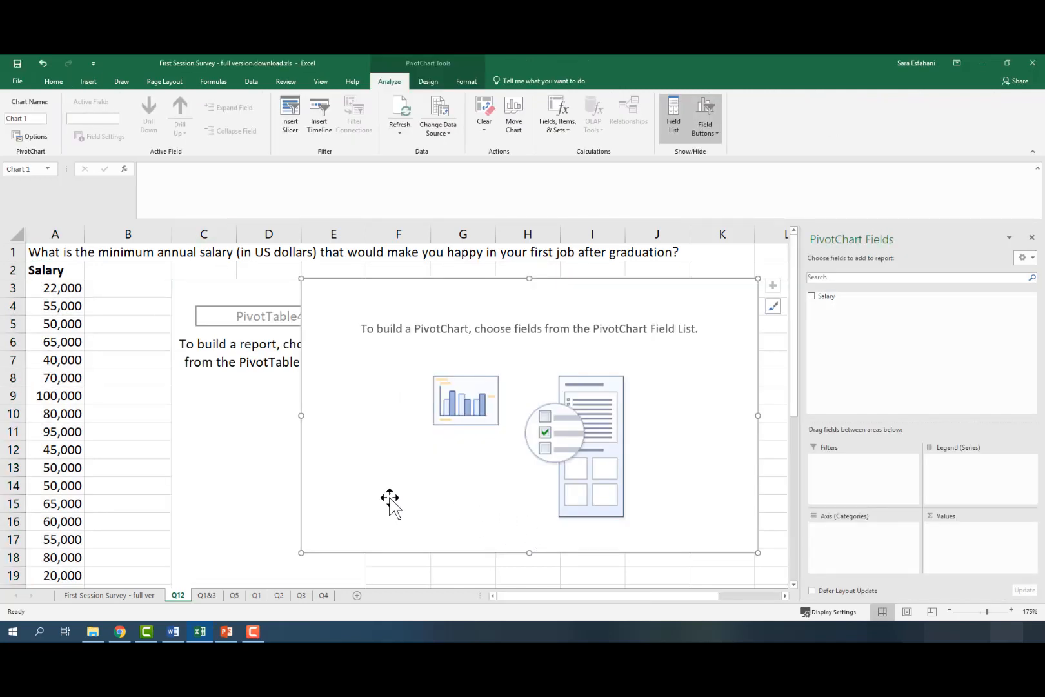
Delete the empty PivotChart and select a cell inside the PivotTable placeholder
{"action": "left_click_drag", "start_coordinate": [376, 302], "coordinate": [464, 304]}
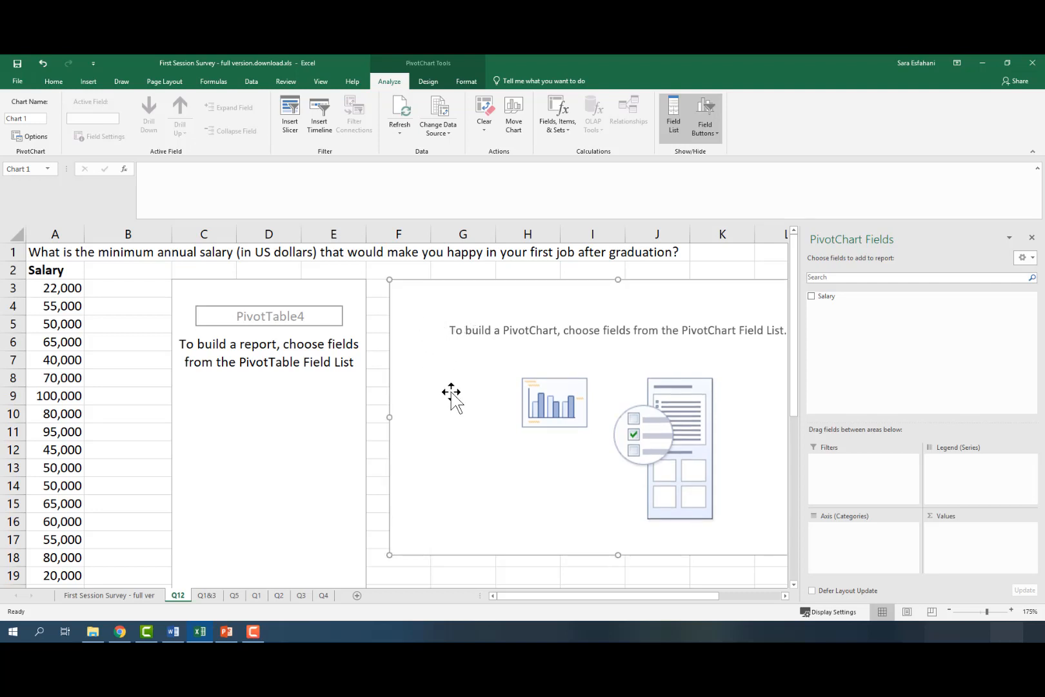
{"action": "key", "text": "Delete"}
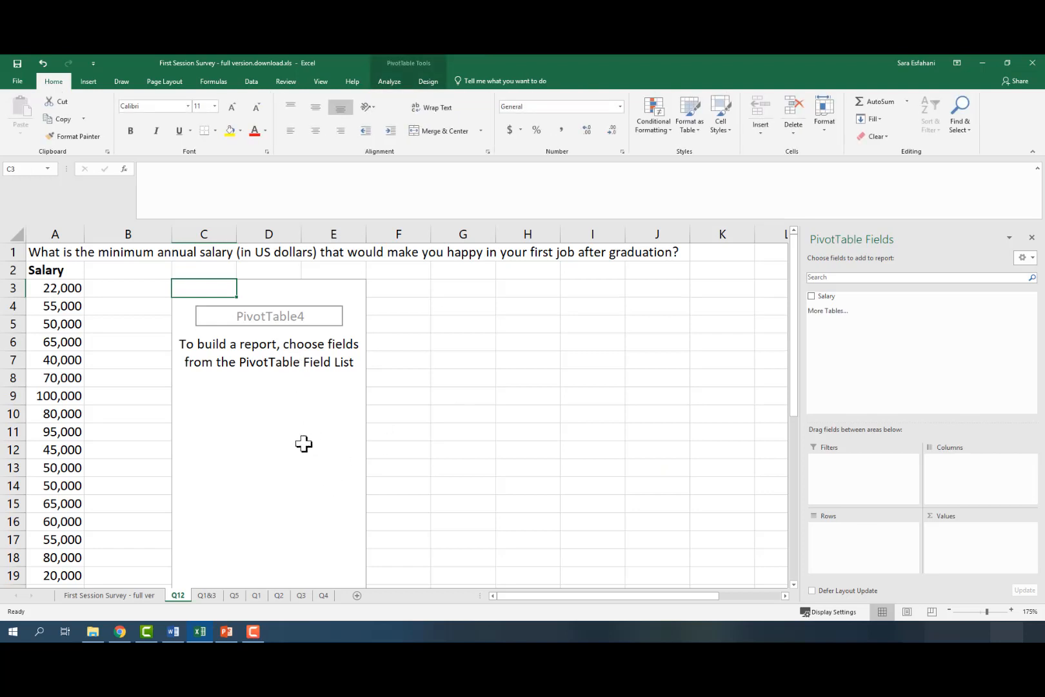
{"action": "left_click", "coordinate": [227, 414]}
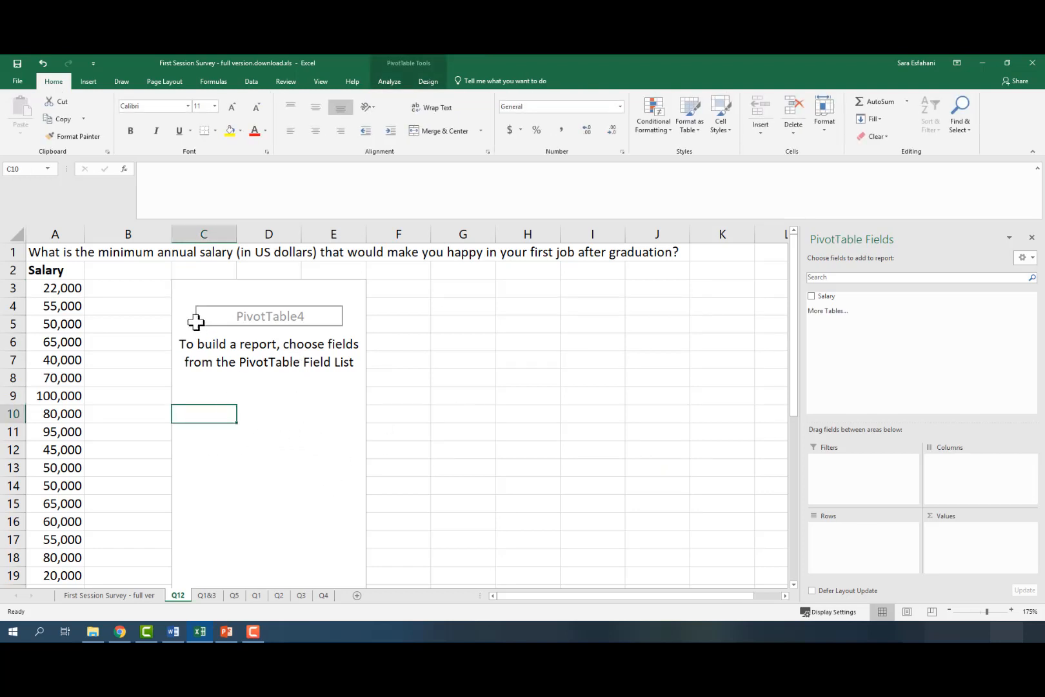
{"action": "left_click", "coordinate": [196, 292]}
{"action": "left_click", "coordinate": [225, 396]}
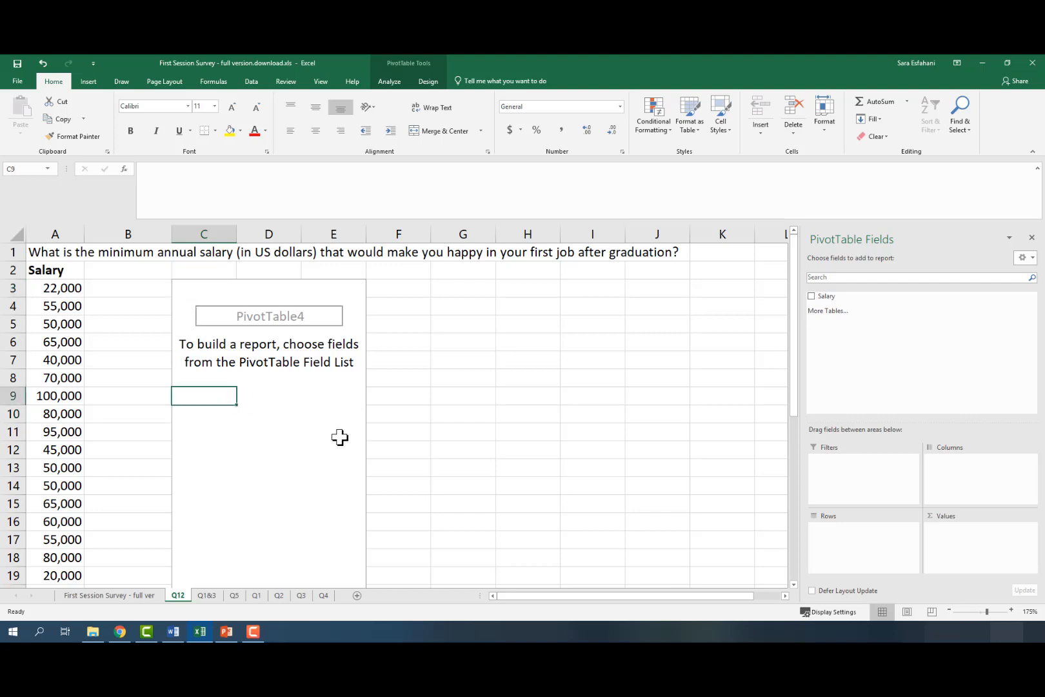
{"action": "left_click", "coordinate": [197, 299]}
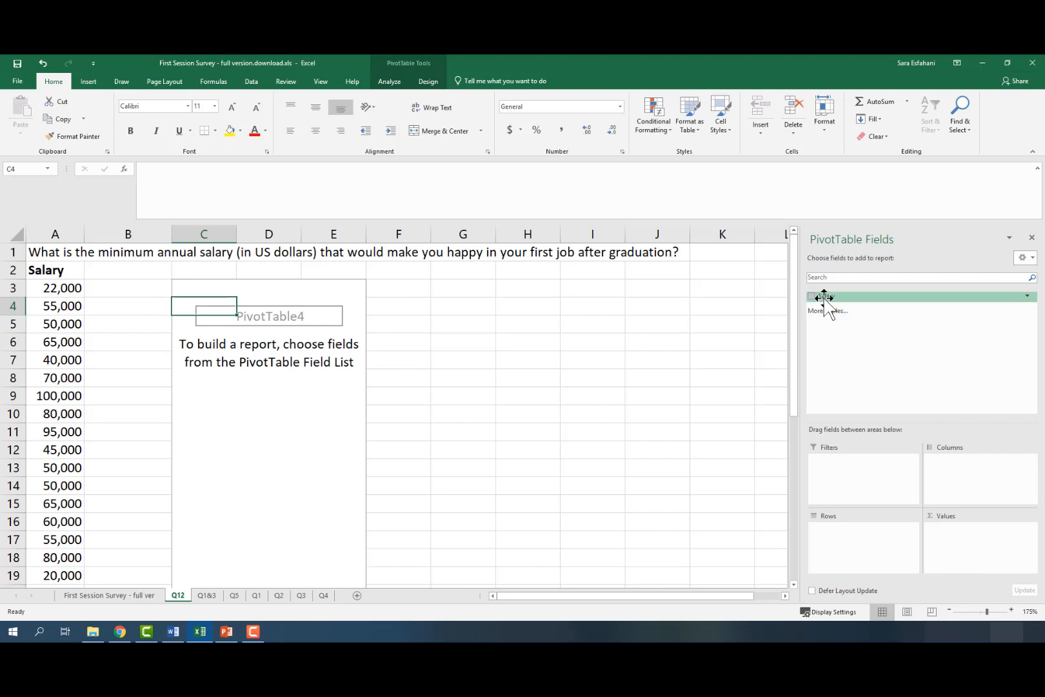
Add the Salary field to both the PivotTable's rows and values, summarizing the values by Count
{"action": "left_click_drag", "start_coordinate": [825, 296], "coordinate": [844, 535]}
{"action": "left_click_drag", "start_coordinate": [826, 299], "coordinate": [961, 540]}
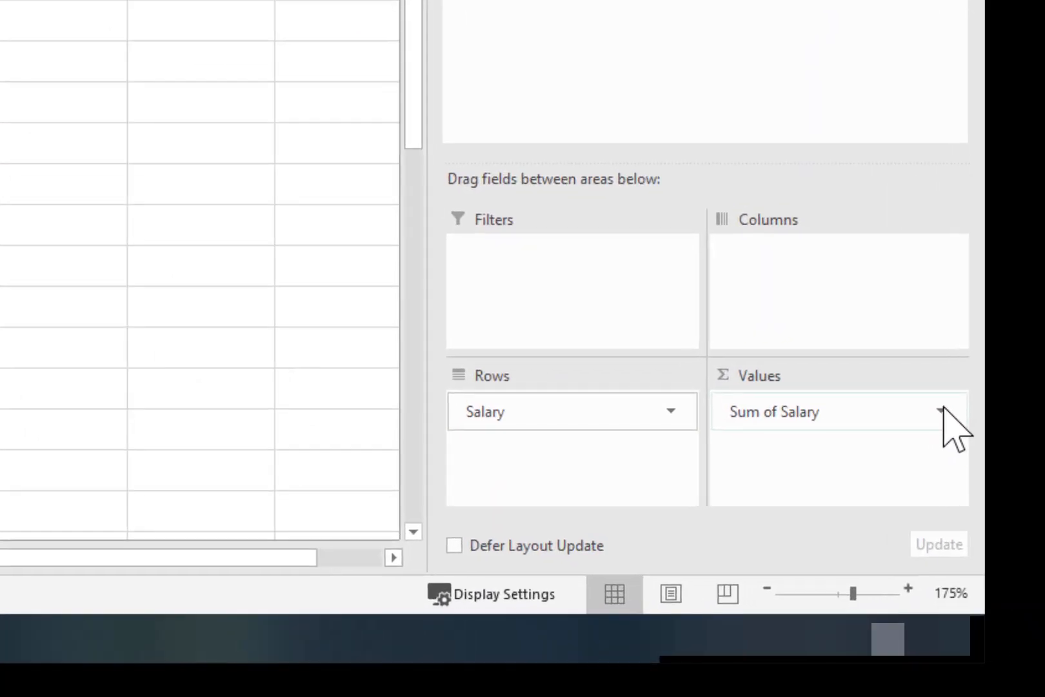
{"action": "left_click", "coordinate": [1025, 532]}
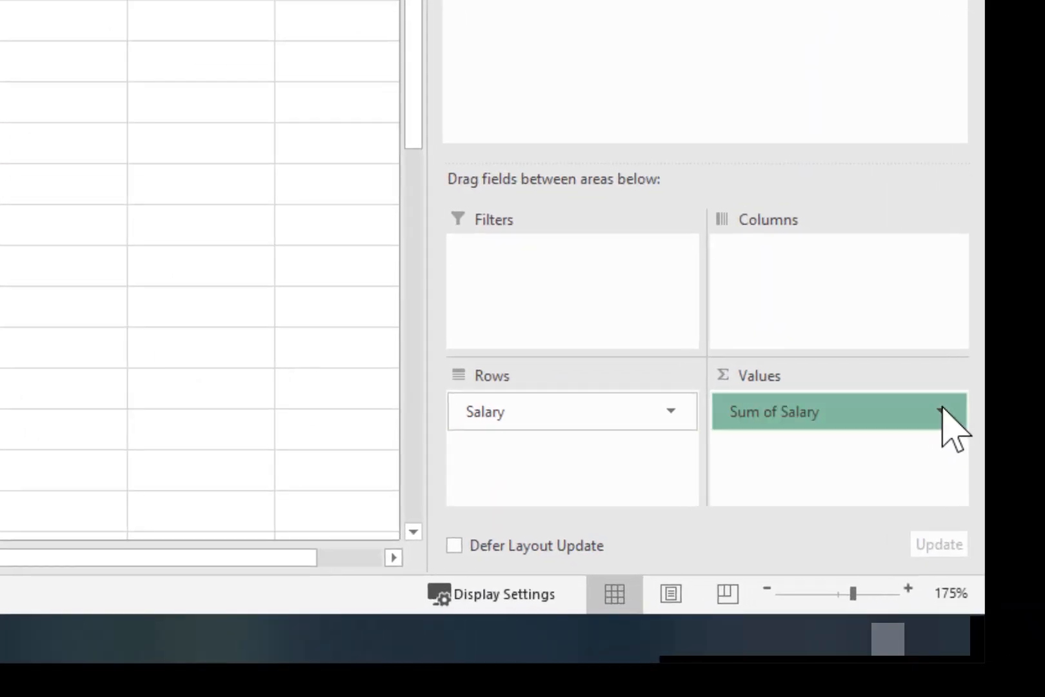
{"action": "left_click", "coordinate": [942, 412]}
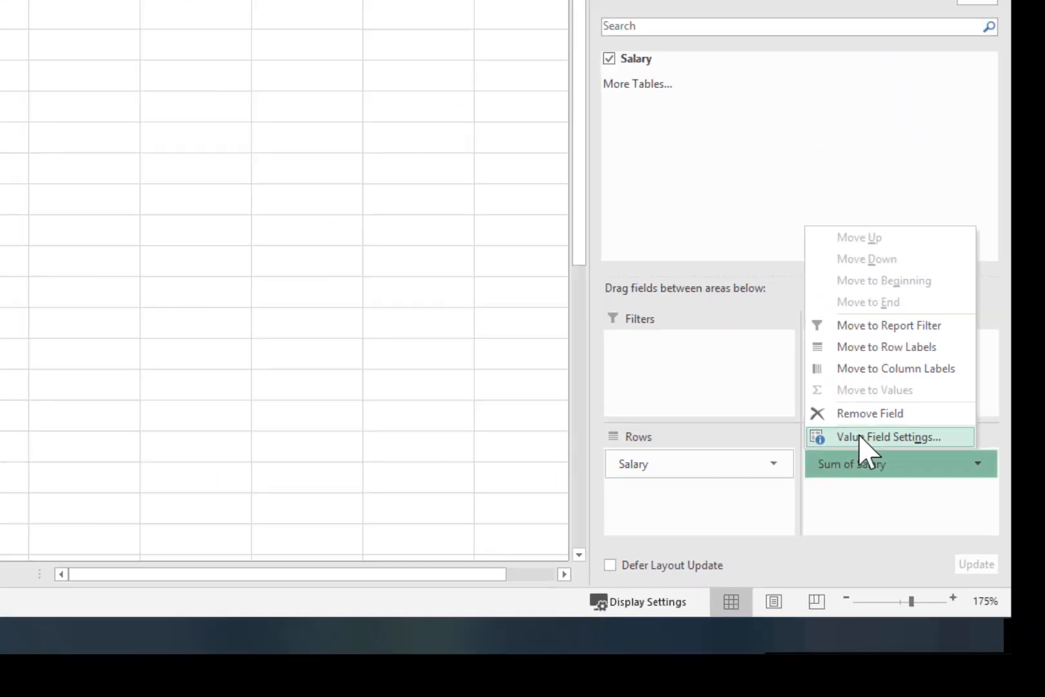
{"action": "left_click", "coordinate": [788, 377]}
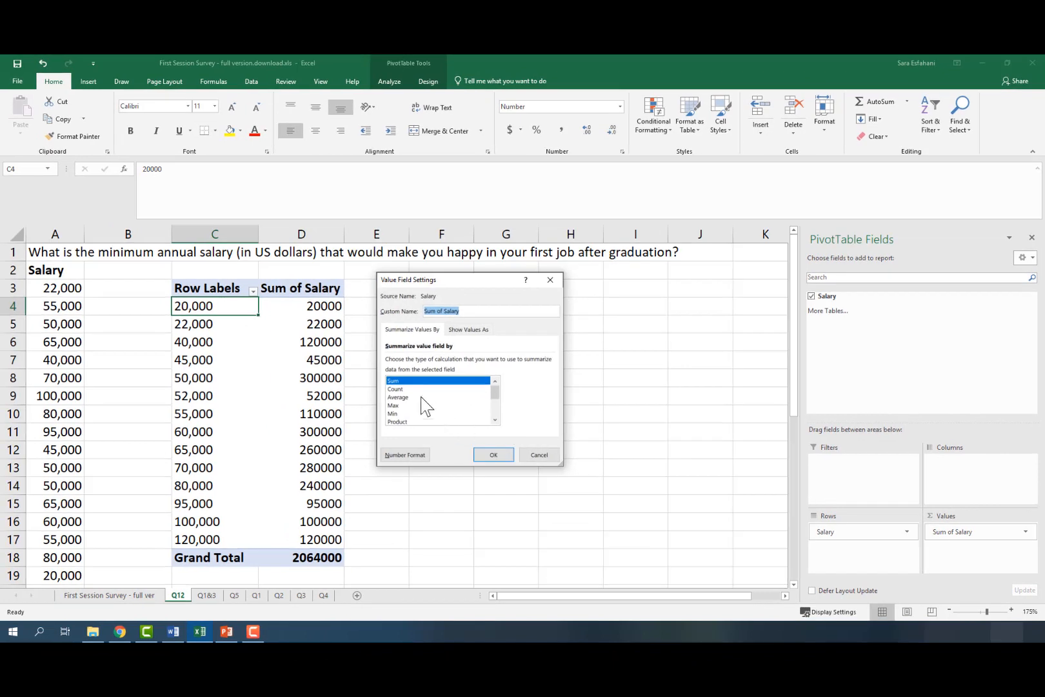
{"action": "left_click", "coordinate": [394, 388]}
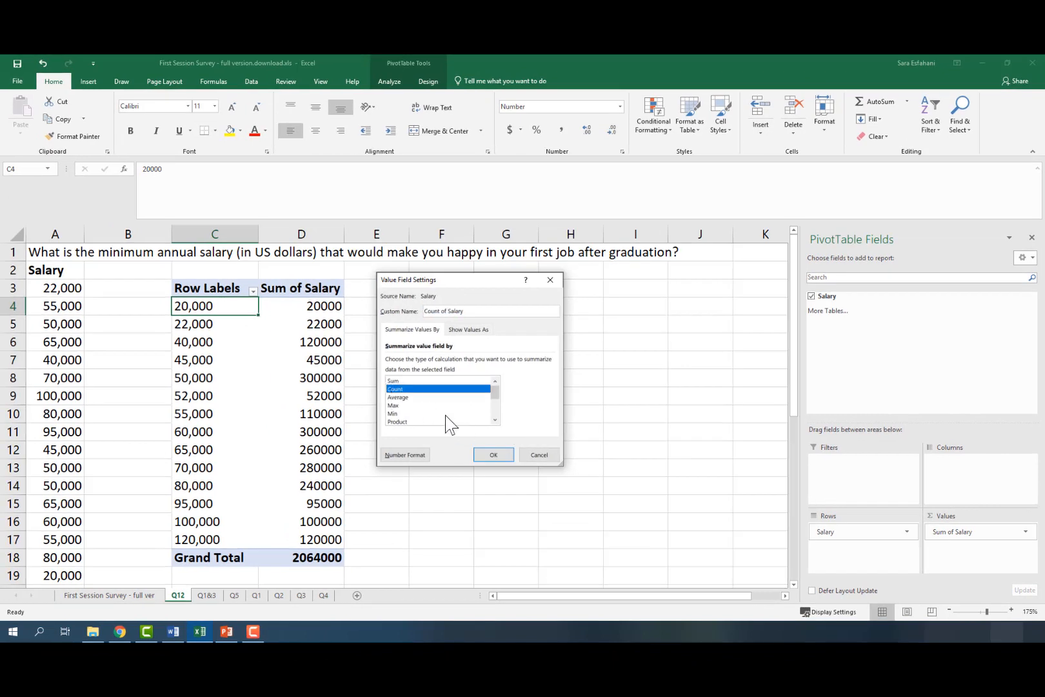
{"action": "left_click", "coordinate": [492, 455]}
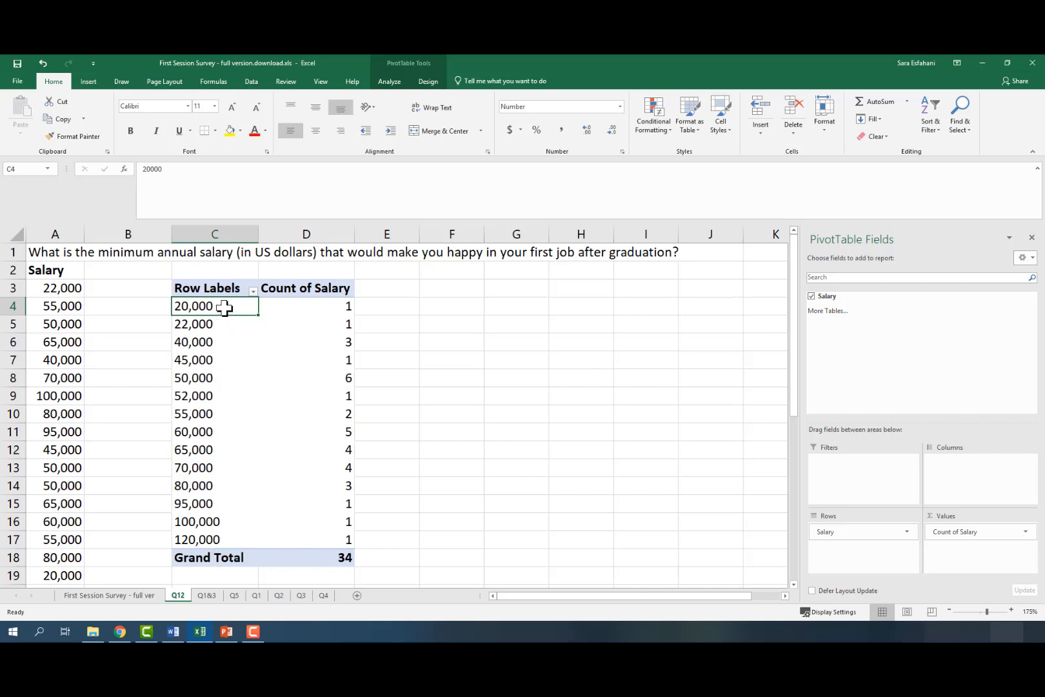
Group the PivotTable row labels from 20,000 through 45,000
{"action": "left_click_drag", "start_coordinate": [233, 307], "coordinate": [229, 362]}
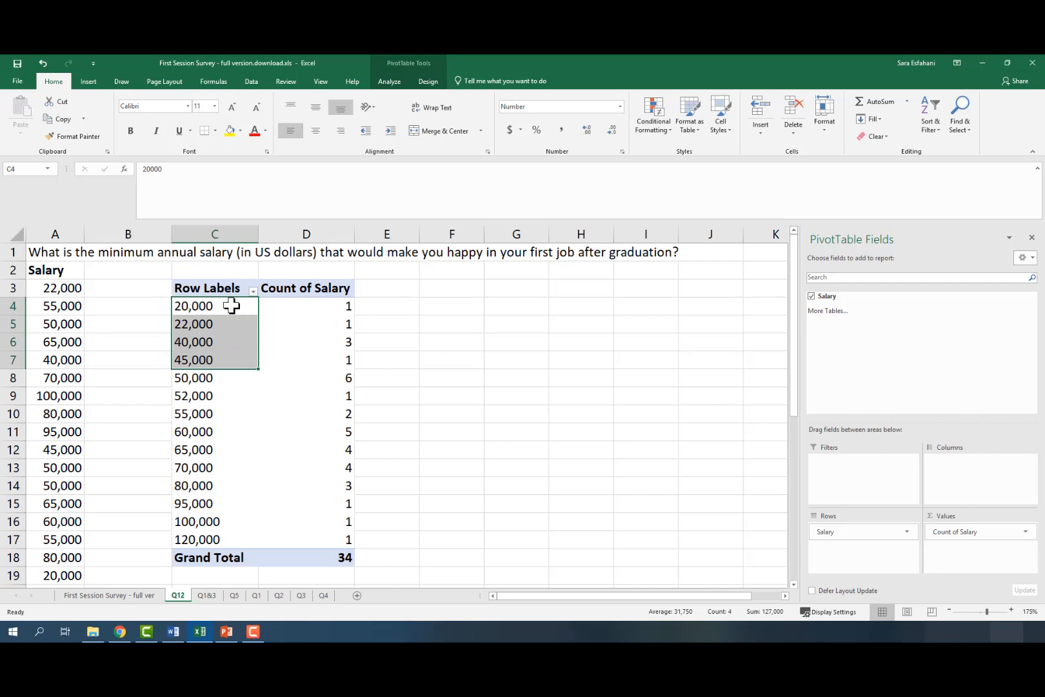
{"action": "right_click", "coordinate": [236, 342]}
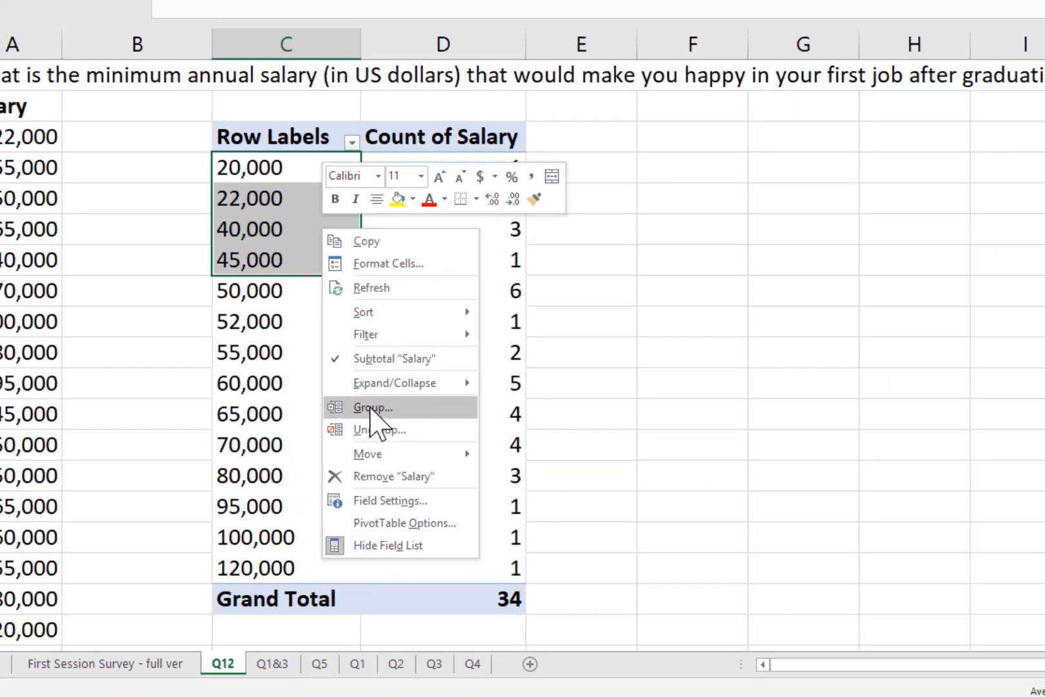
{"action": "left_click", "coordinate": [372, 407]}
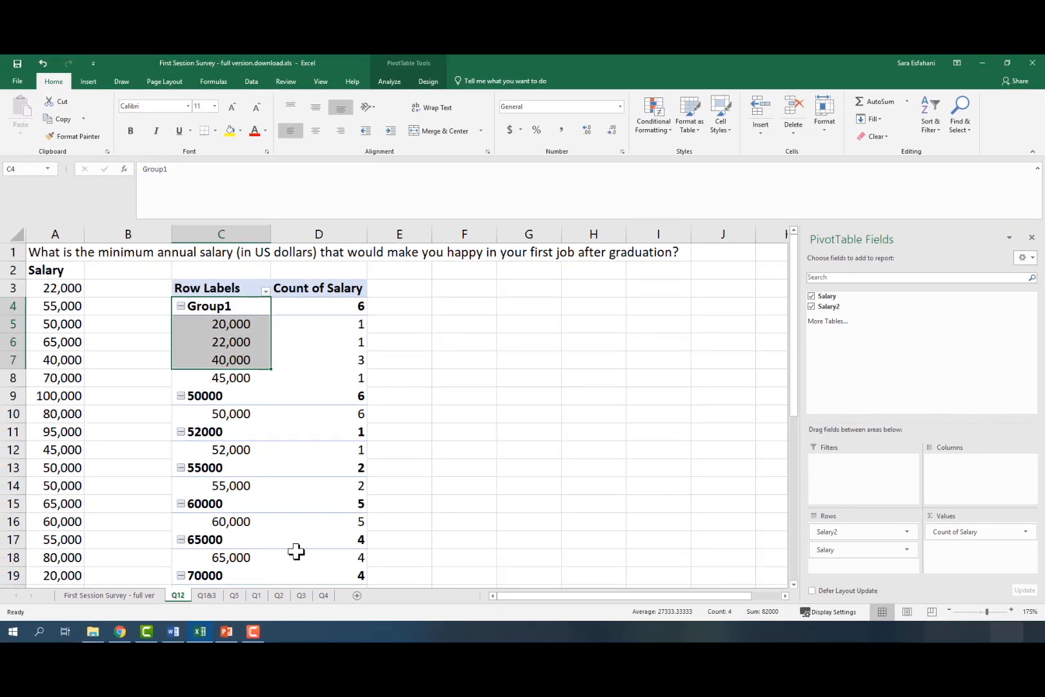
Group the PivotTable salary rows from 50,000 through 70,000
{"action": "left_click", "coordinate": [232, 329]}
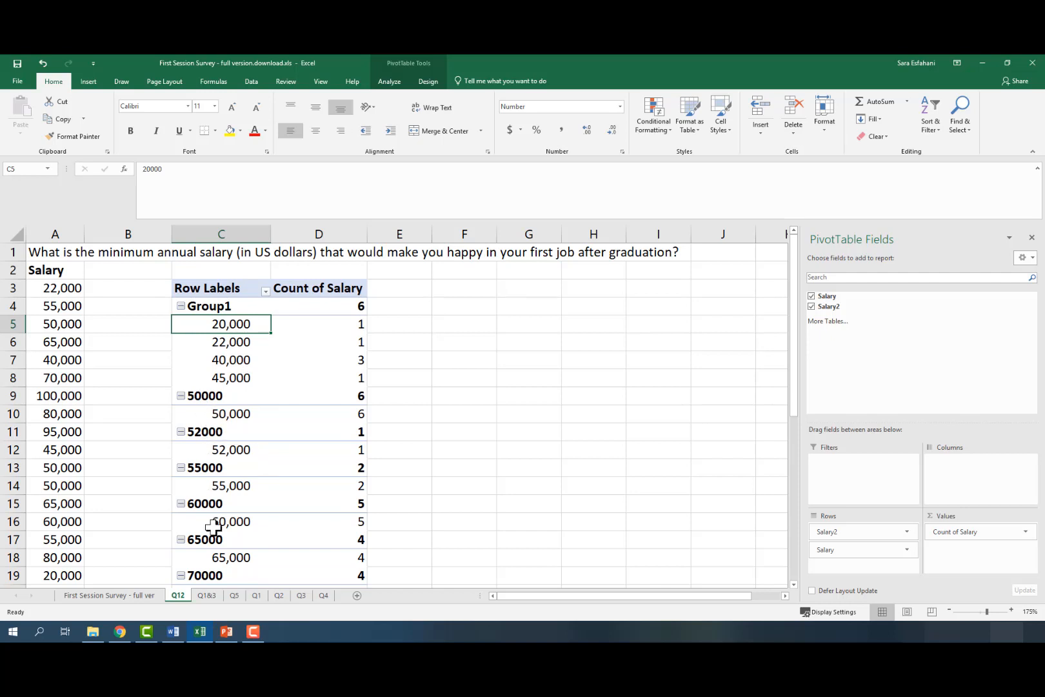
{"action": "left_click", "coordinate": [231, 396]}
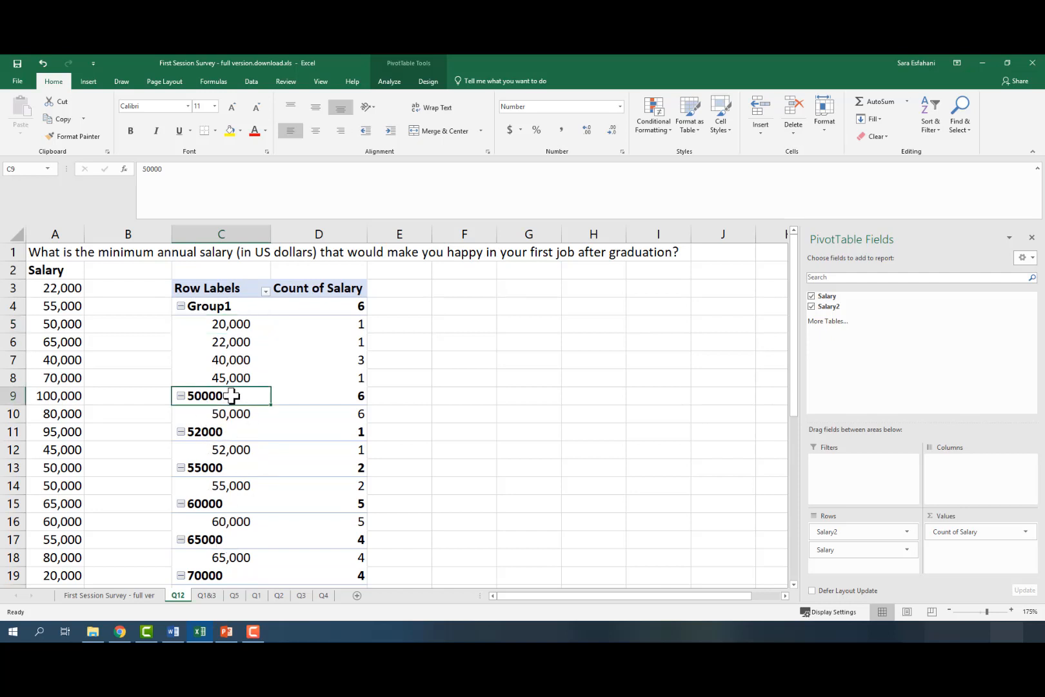
{"action": "left_click_drag", "start_coordinate": [231, 395], "coordinate": [220, 488]}
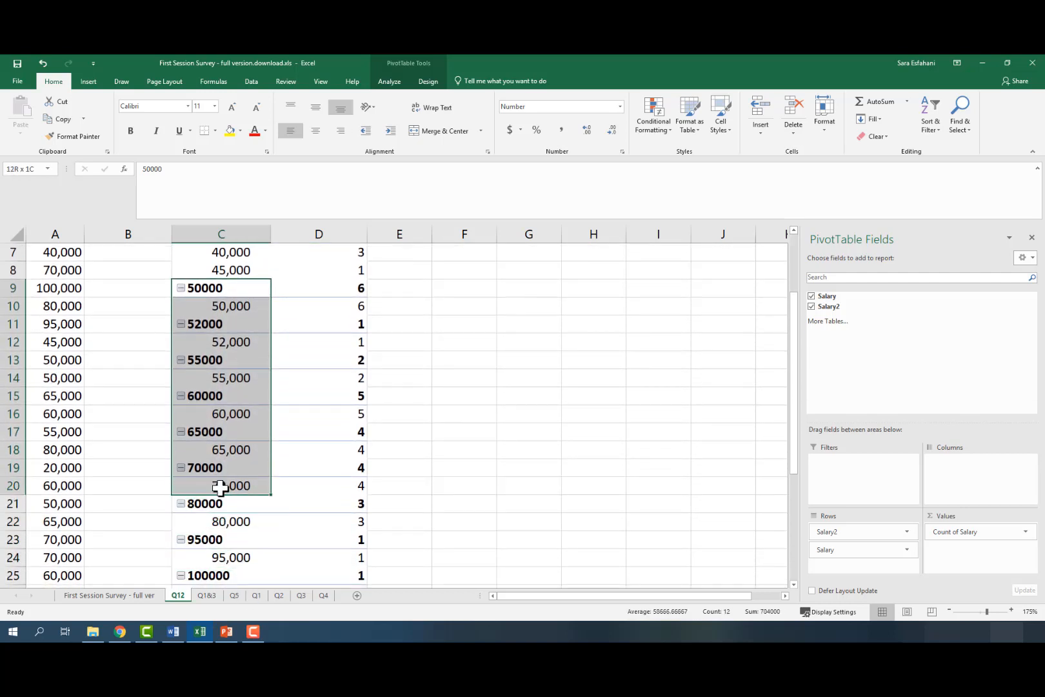
{"action": "right_click", "coordinate": [228, 352]}
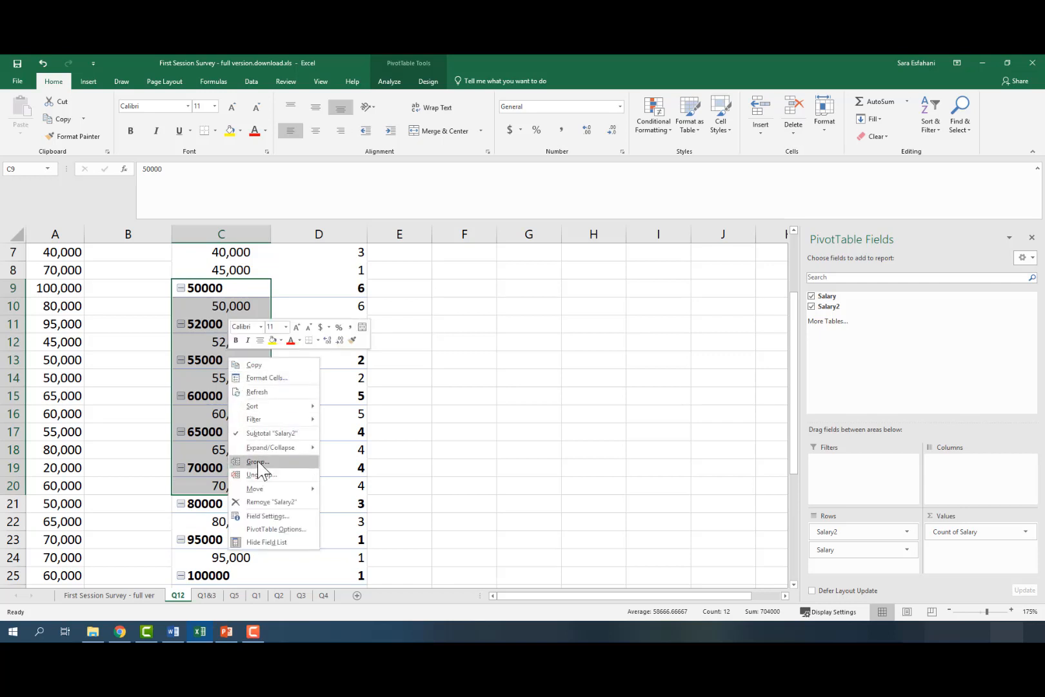
{"action": "left_click", "coordinate": [260, 462]}
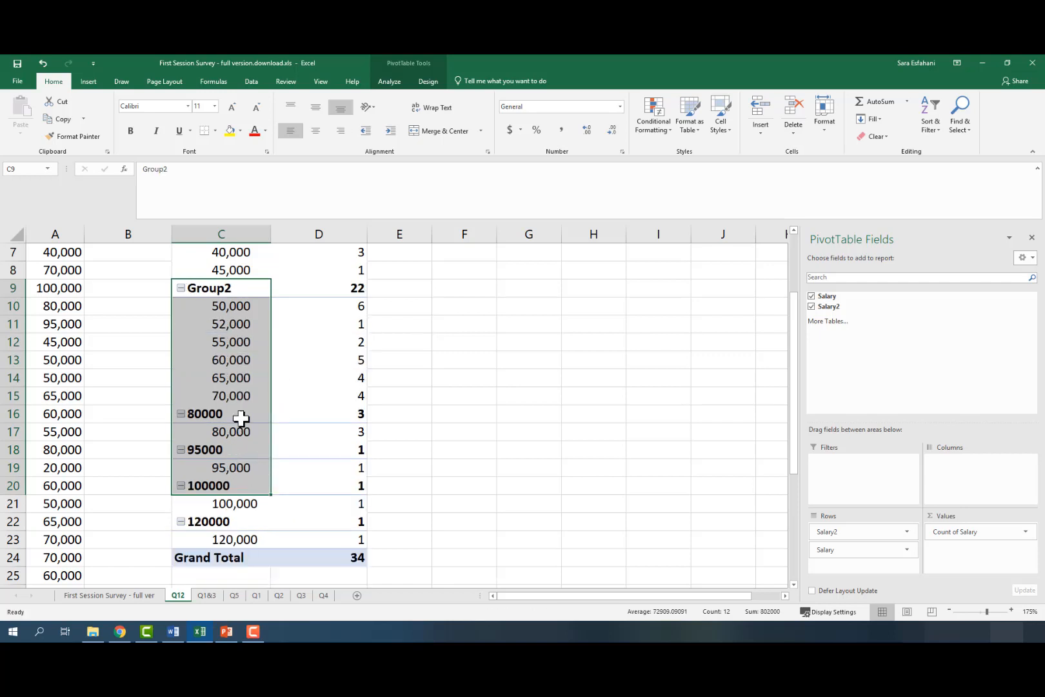
Group the PivotTable salary rows from 80,000 through 100,000
{"action": "left_click", "coordinate": [240, 415]}
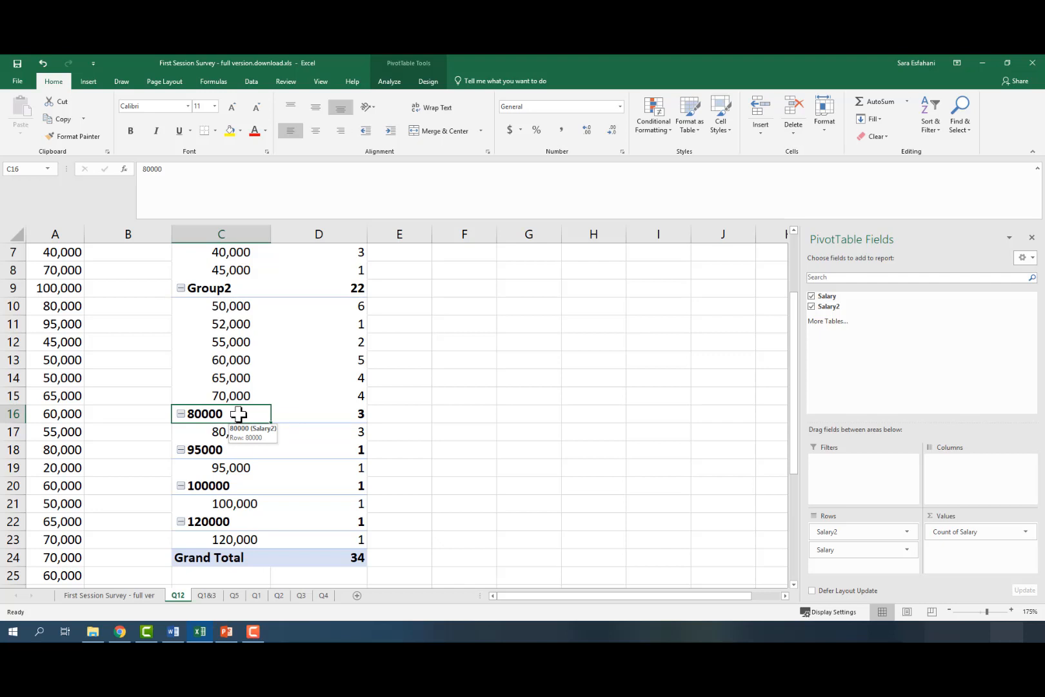
{"action": "left_click_drag", "start_coordinate": [239, 413], "coordinate": [232, 504]}
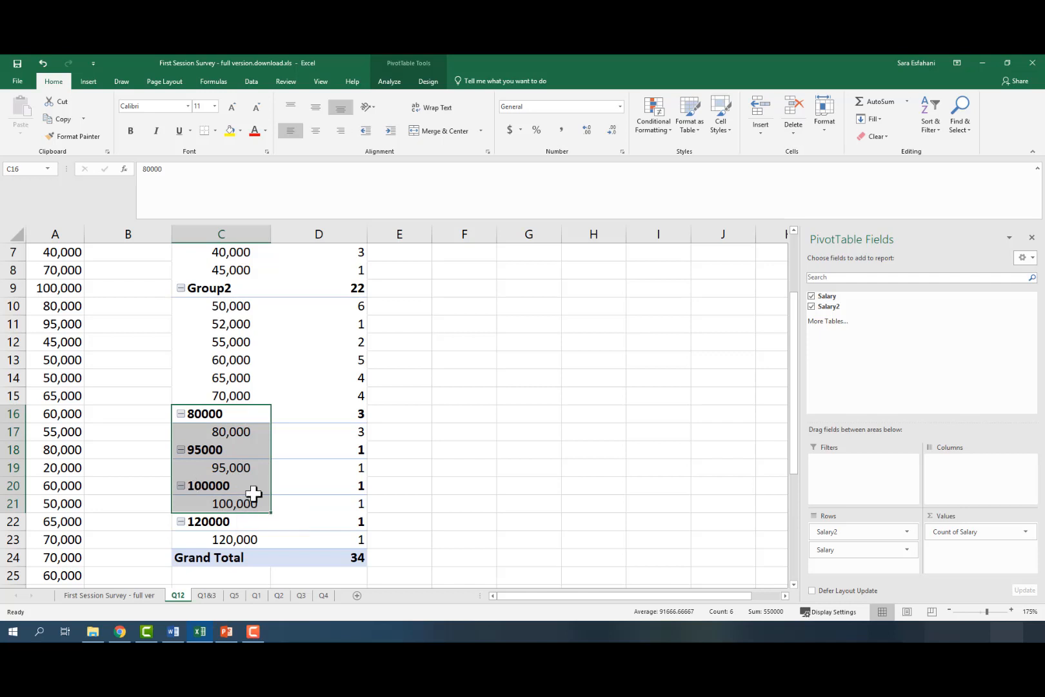
{"action": "right_click", "coordinate": [228, 441]}
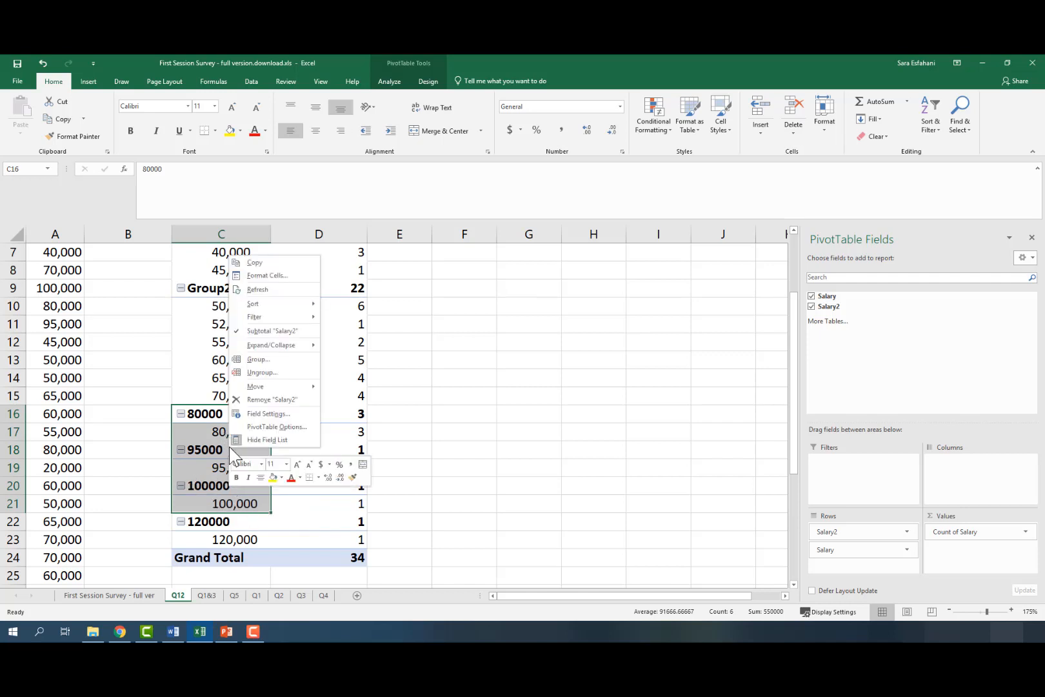
{"action": "left_click", "coordinate": [263, 359]}
Try to group the 120,000 salary rows at the end of the PivotTable
{"action": "left_click", "coordinate": [236, 487]}
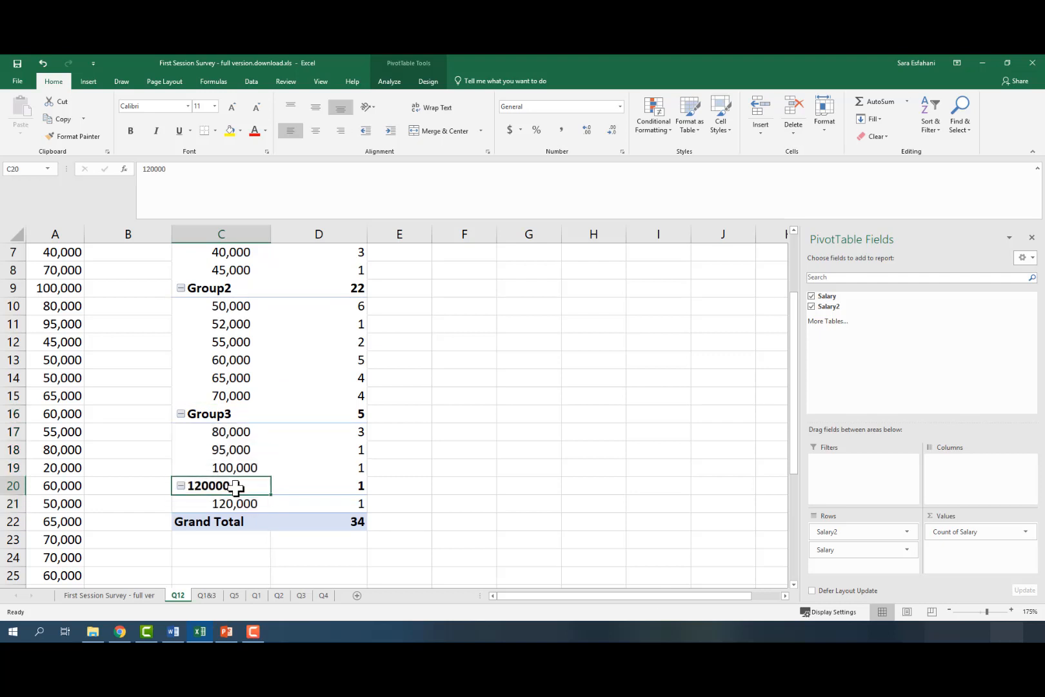
{"action": "left_click_drag", "start_coordinate": [236, 487], "coordinate": [231, 504]}
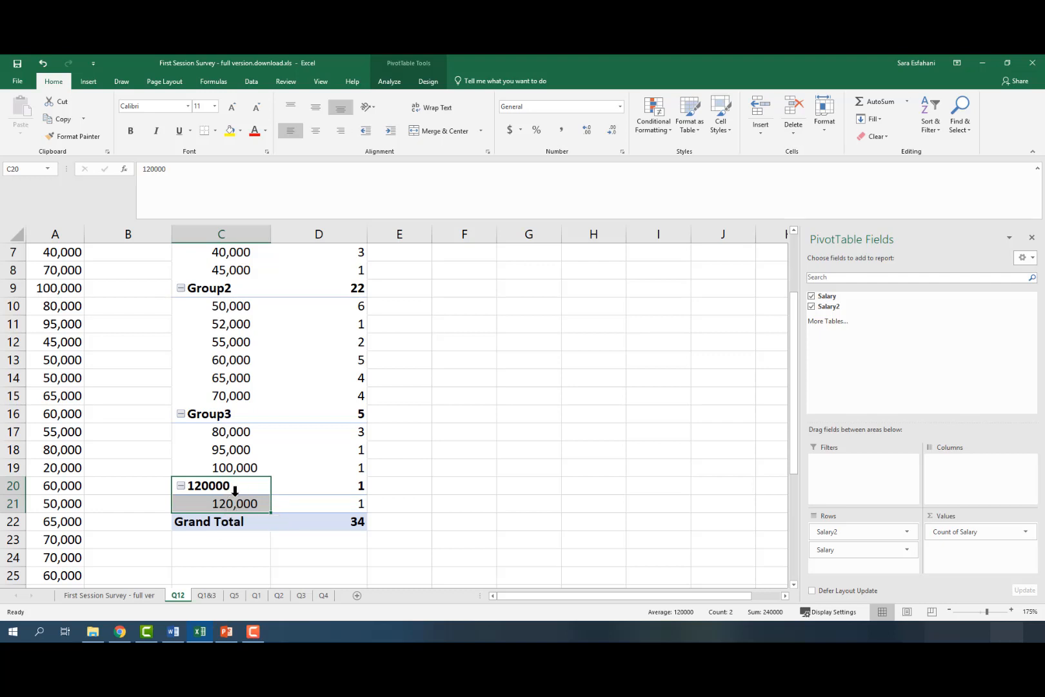
{"action": "right_click", "coordinate": [245, 493]}
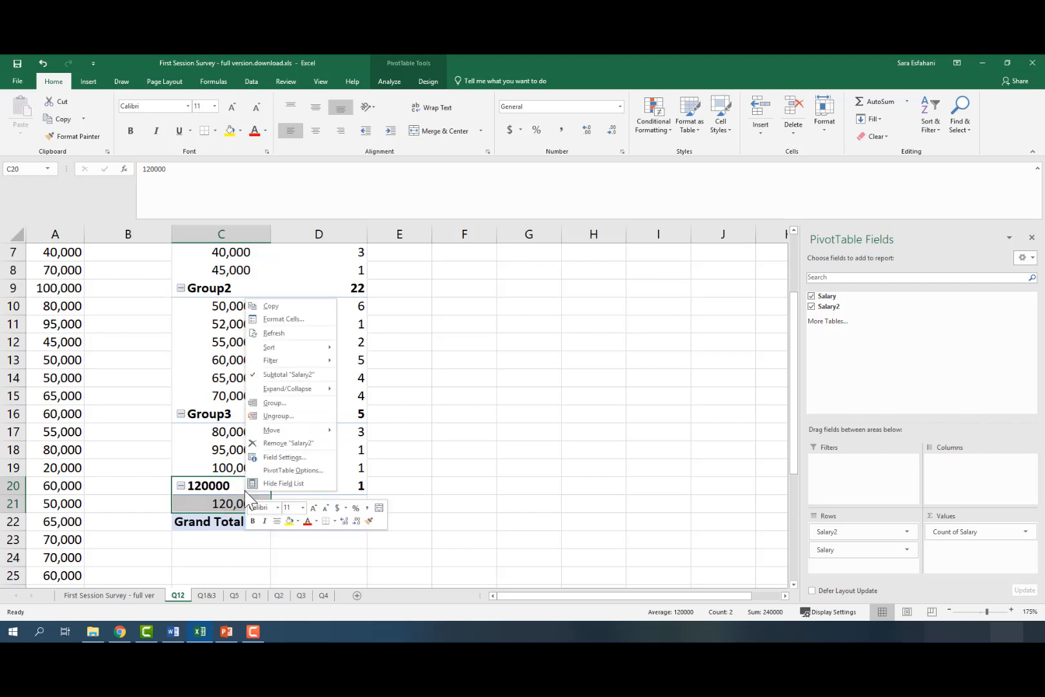
{"action": "left_click", "coordinate": [273, 404]}
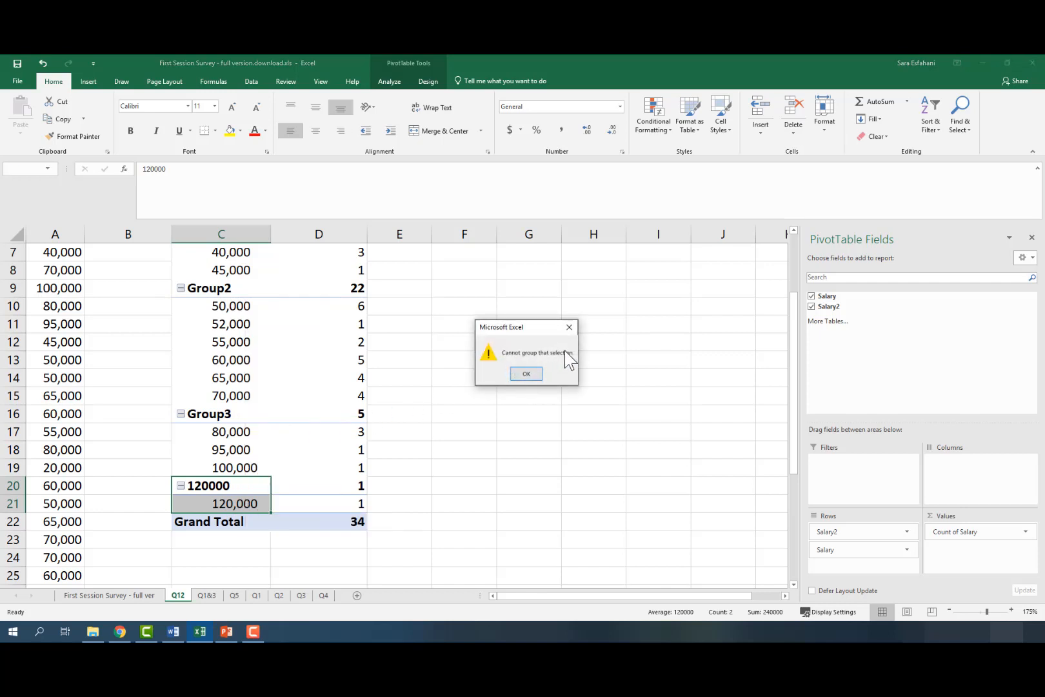
{"action": "left_click", "coordinate": [527, 375]}
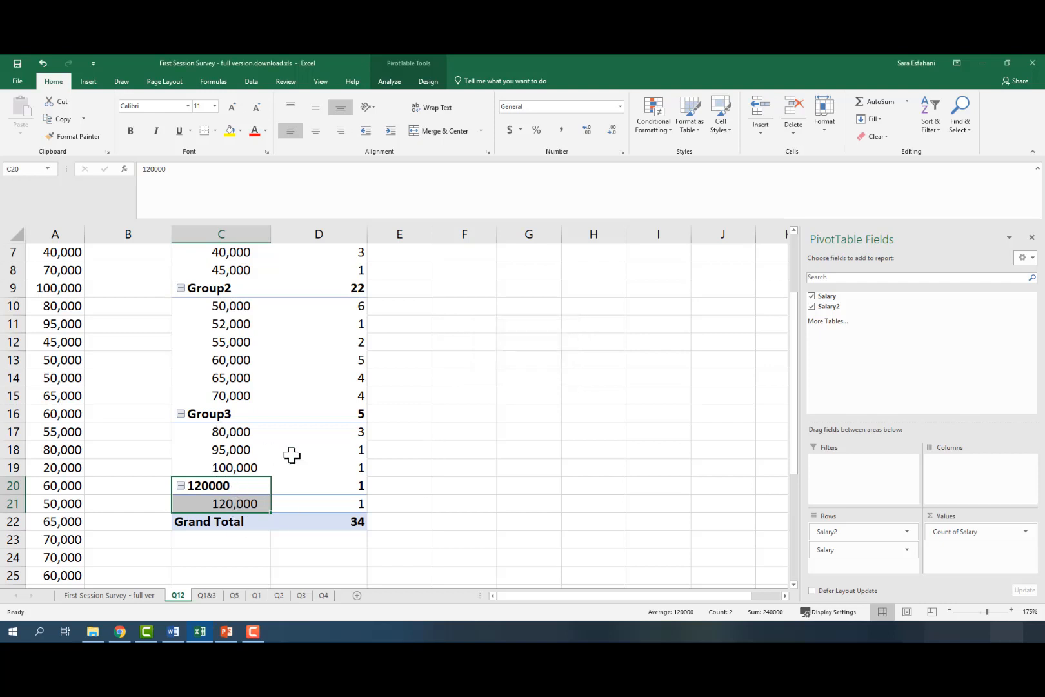
Remove the original Salary field from the PivotTable rows, keeping only the grouped Salary2 field
{"action": "left_click_drag", "start_coordinate": [865, 547], "coordinate": [835, 530]}
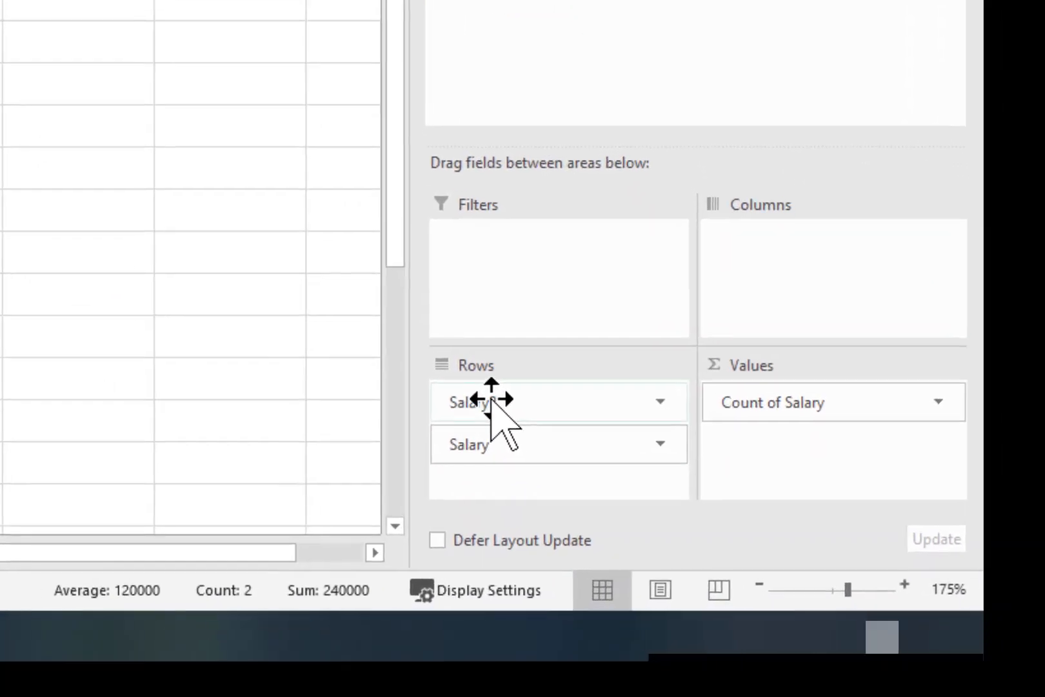
{"action": "left_click", "coordinate": [492, 401]}
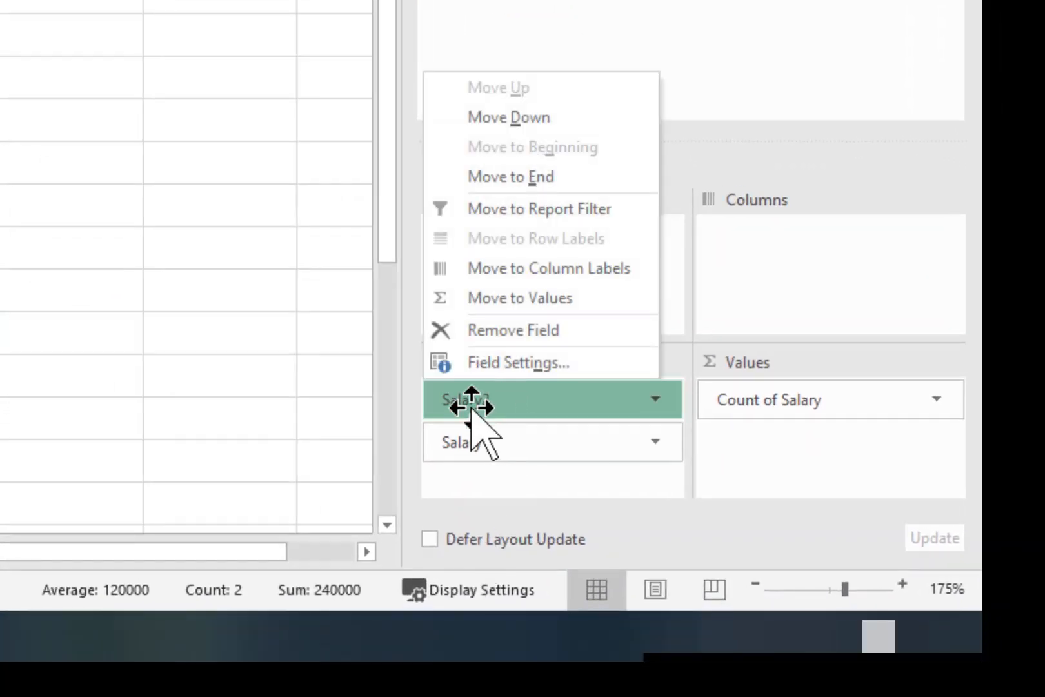
{"action": "left_click", "coordinate": [470, 444]}
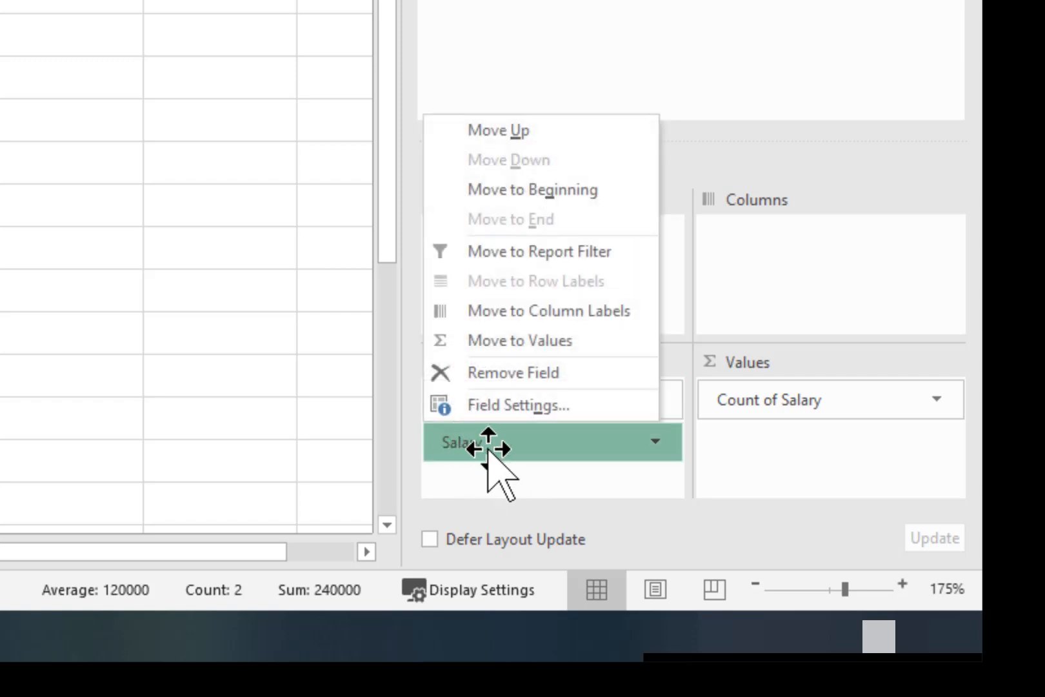
{"action": "left_click", "coordinate": [506, 374]}
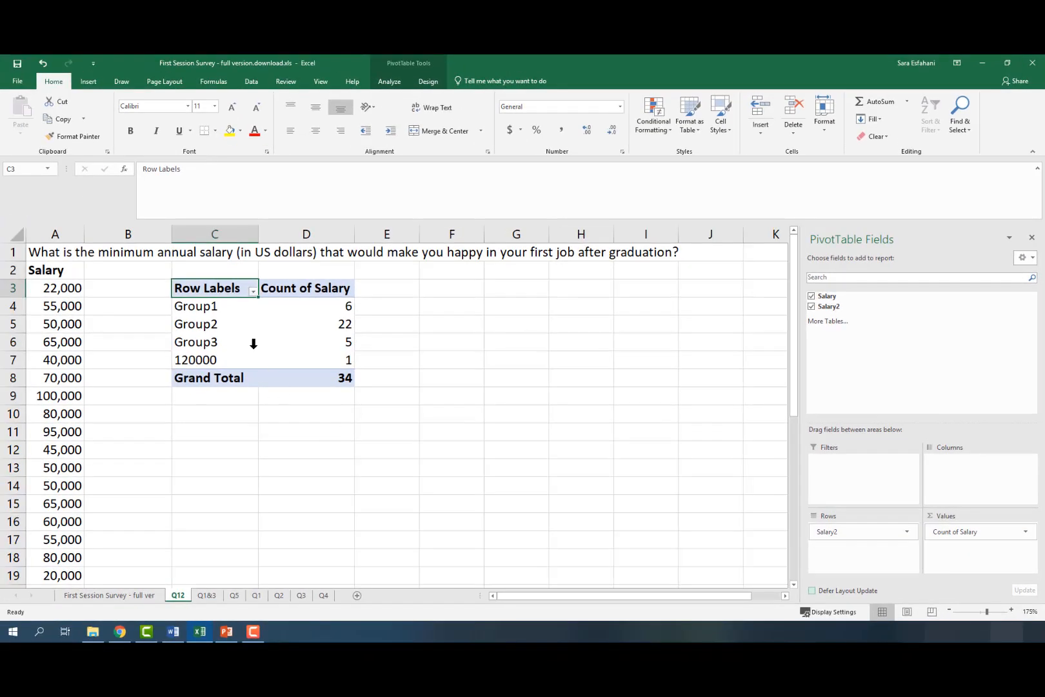
Rename the Group1 row label in the PivotTable as 20-50K
{"action": "left_click", "coordinate": [203, 308]}
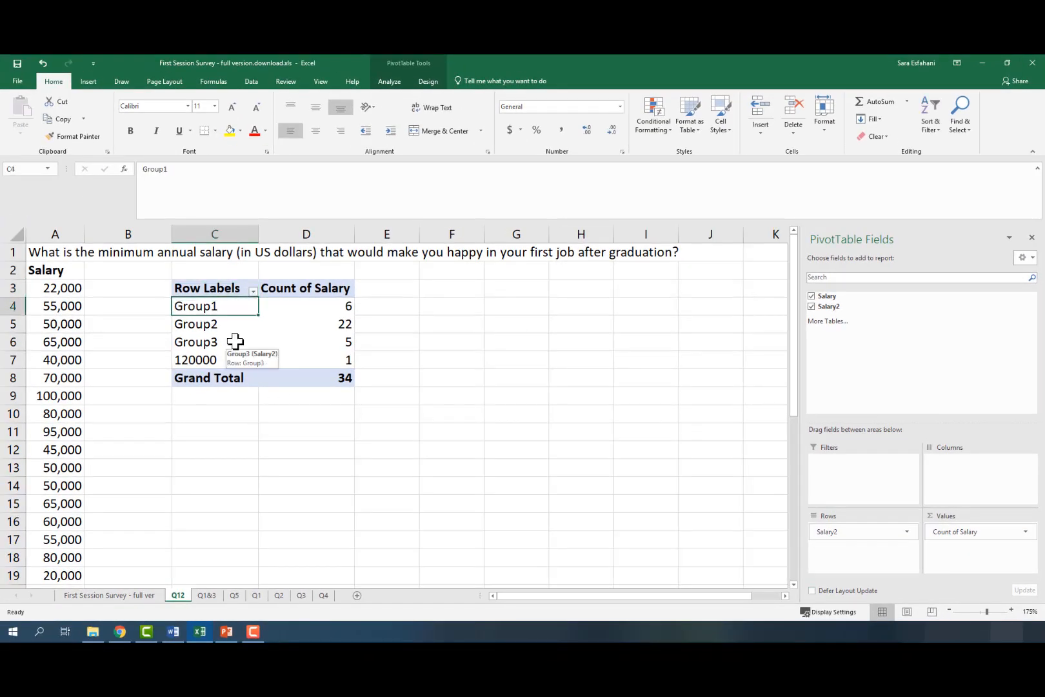
{"action": "type", "text": "50-"}
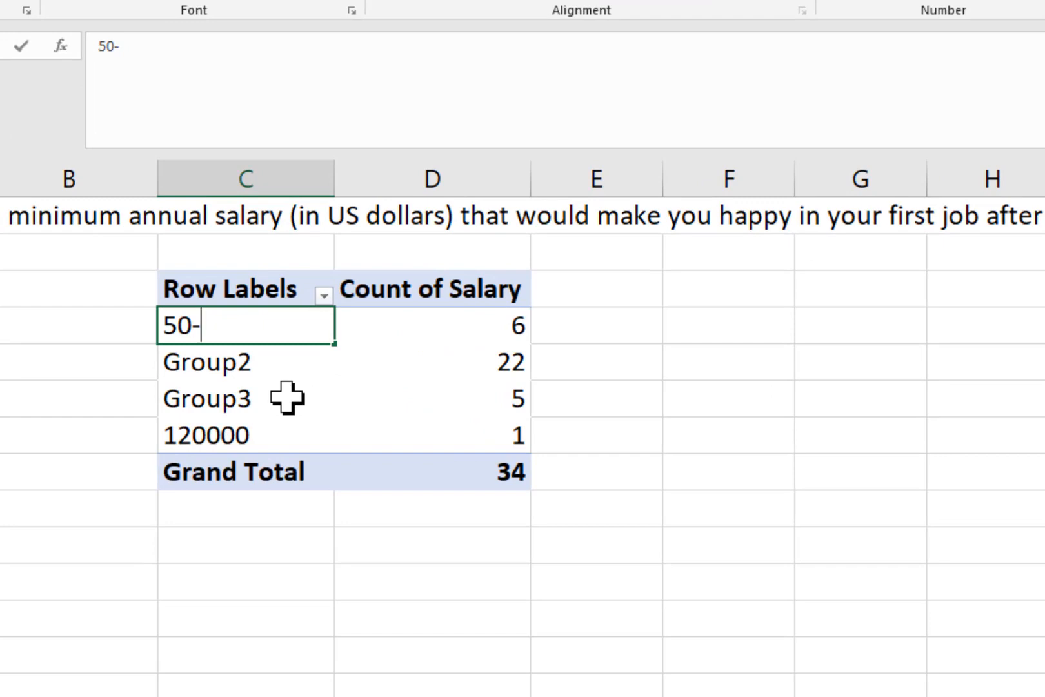
{"action": "key", "text": "BackSpace"}
{"action": "key", "text": "BackSpace"}
{"action": "key", "text": "BackSpace"}
{"action": "type", "text": "20-50"}
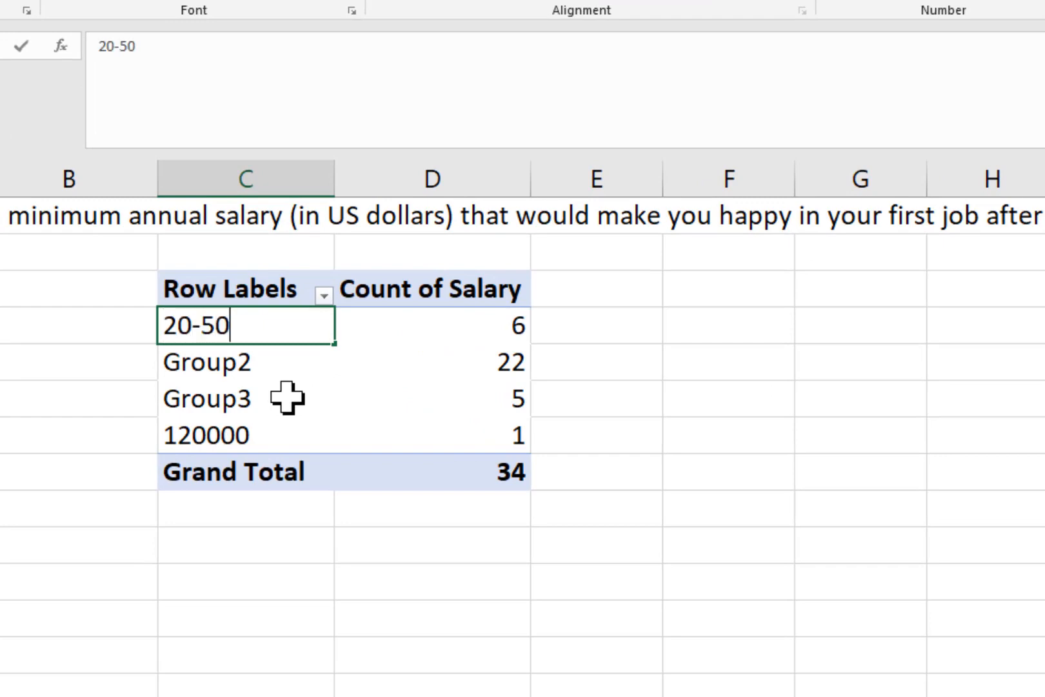
{"action": "type", "text": "K"}
{"action": "key", "text": "Down"}
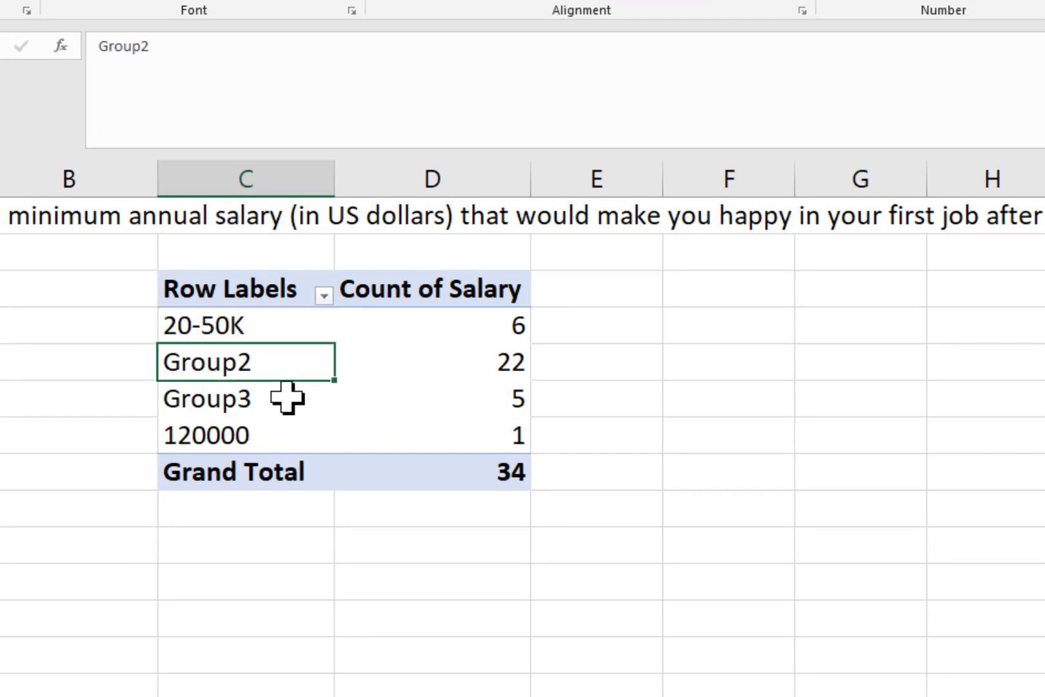
Rename the Group2 row label as 50-80K and the Group3 row label as 80-110K
{"action": "type", "text": "50-80"}
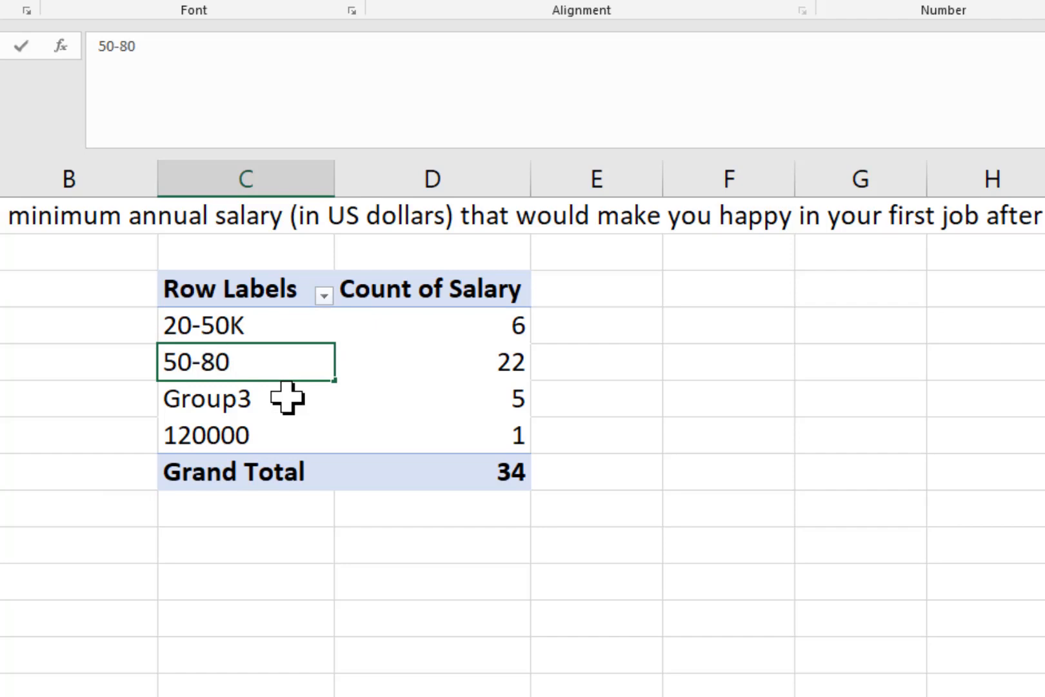
{"action": "type", "text": "K"}
{"action": "key", "text": "Down"}
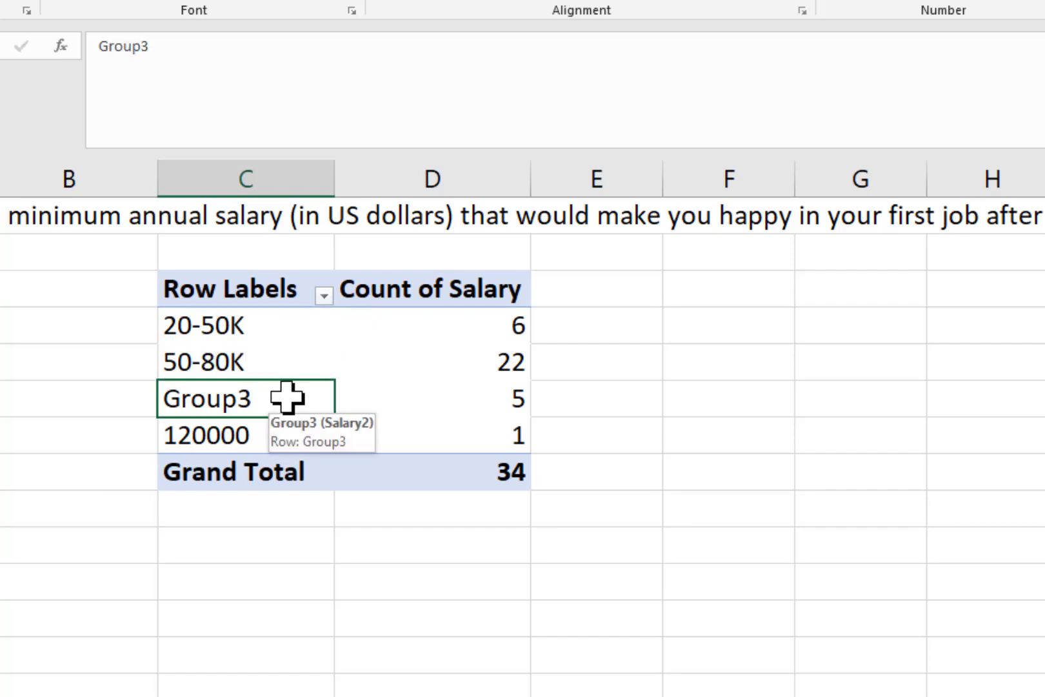
{"action": "type", "text": "80-110K"}
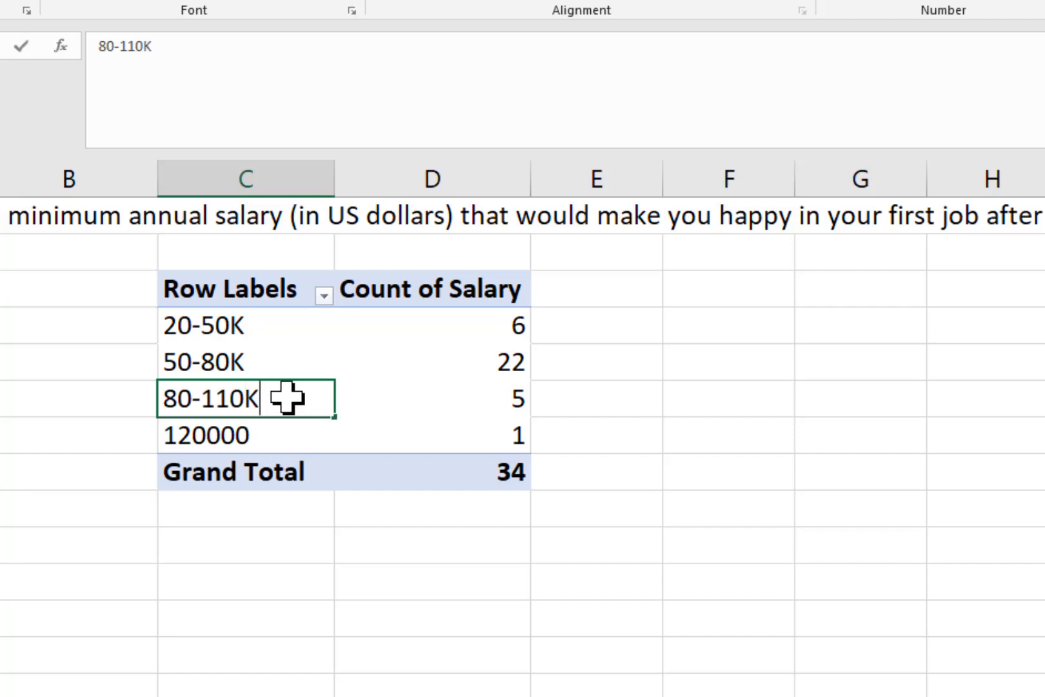
{"action": "key", "text": "Down"}
Rename the 120000 row label in the PivotTable as 110K+
{"action": "type", "text": "11"}
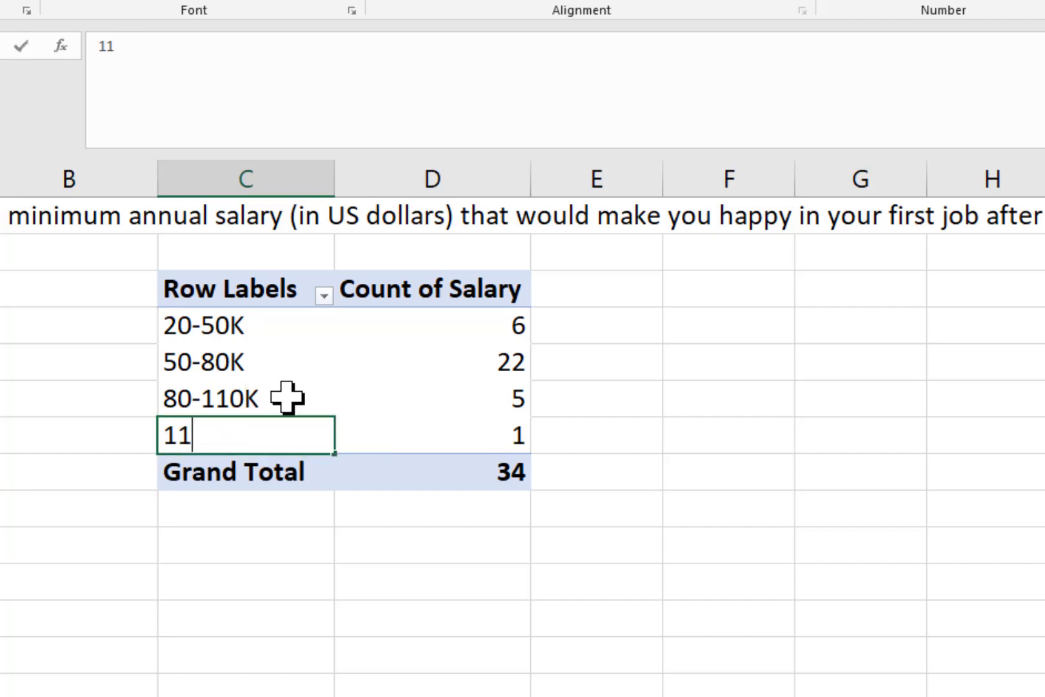
{"action": "type", "text": "0K+"}
{"action": "key", "text": "Return"}
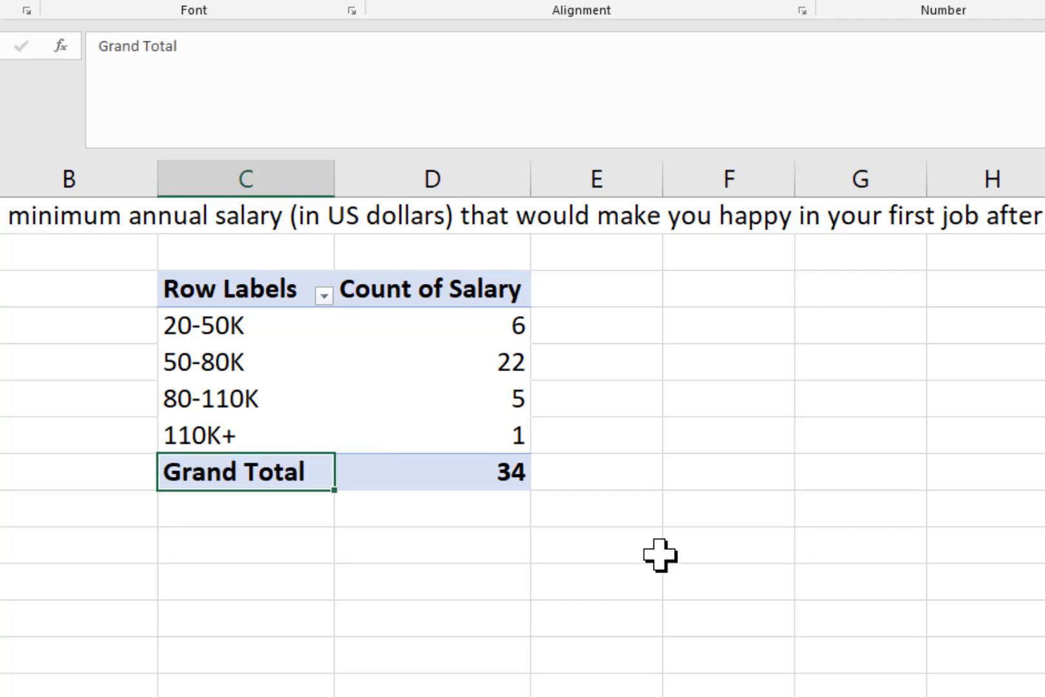
Change the PivotTable's Row Labels header to Salary and the Grand Total label to Total
{"action": "left_click", "coordinate": [214, 295]}
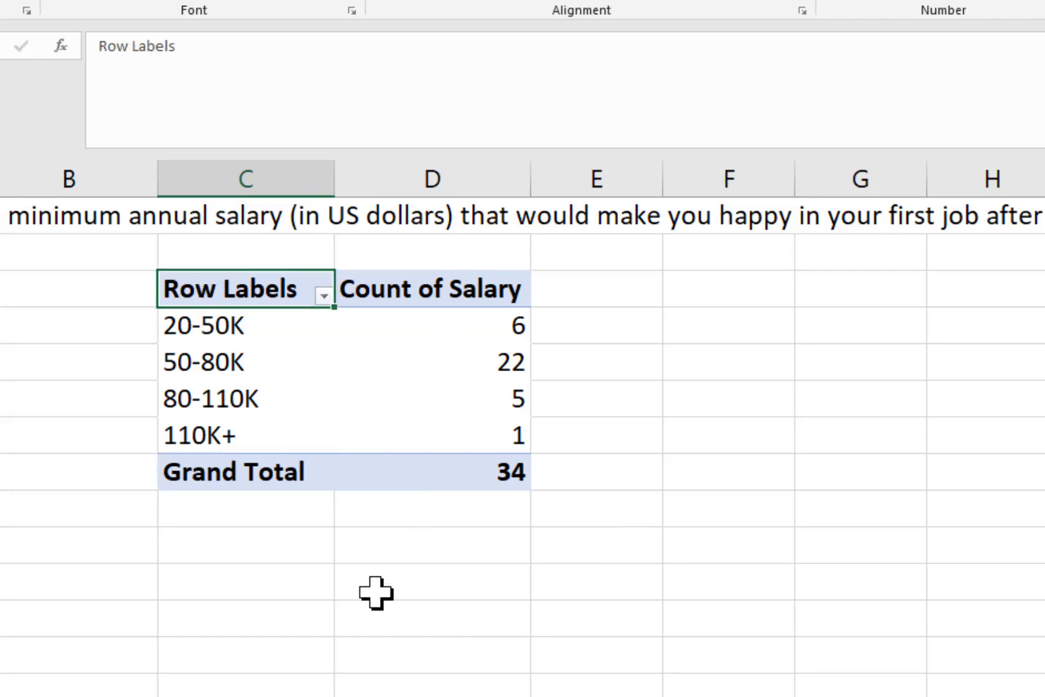
{"action": "type", "text": "Salary"}
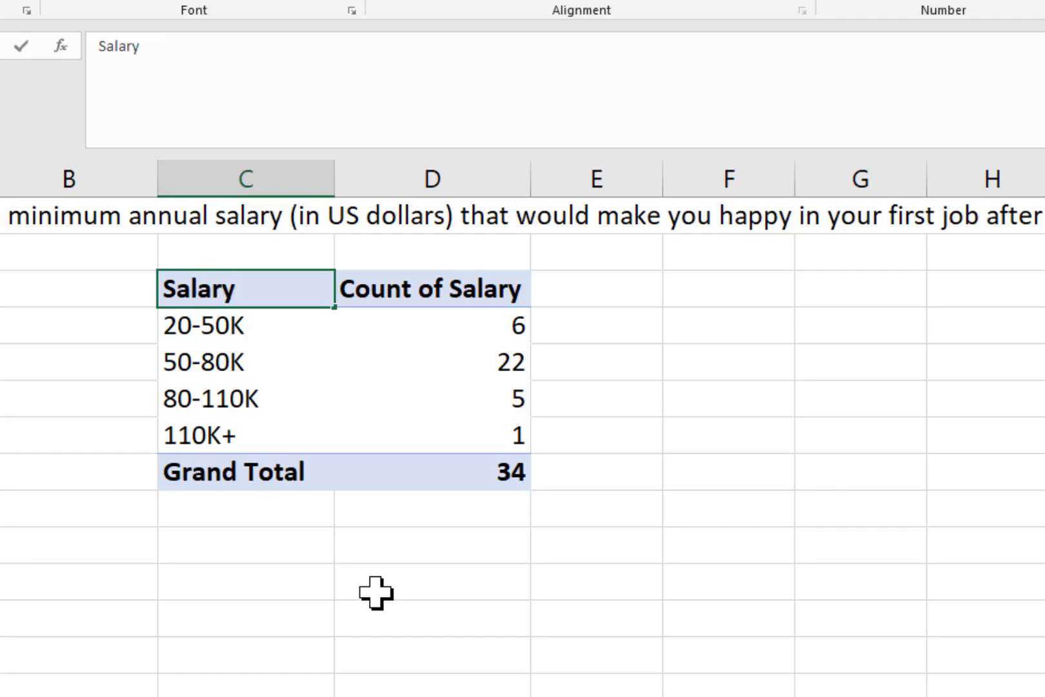
{"action": "key", "text": "Return"}
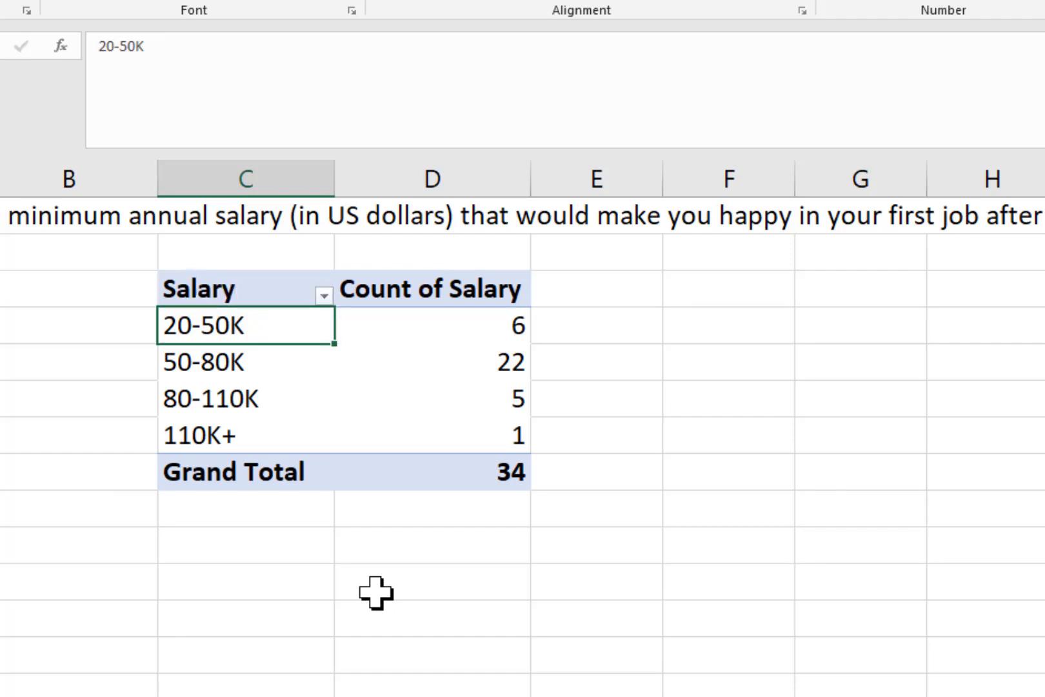
{"action": "left_click", "coordinate": [227, 474]}
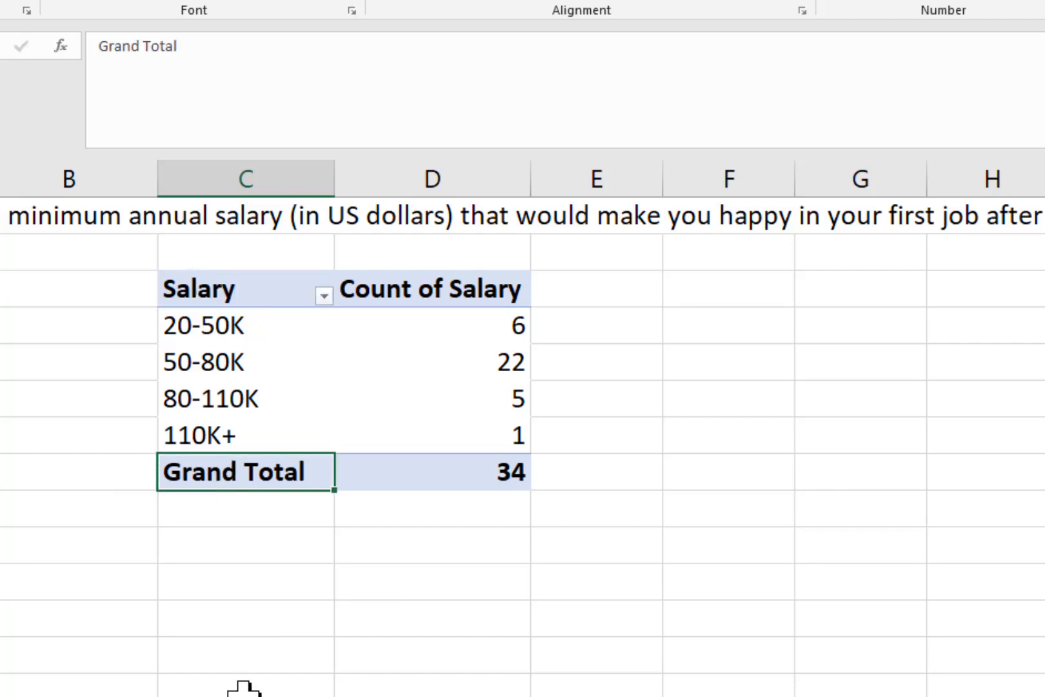
{"action": "type", "text": "Total"}
{"action": "key", "text": "Return"}
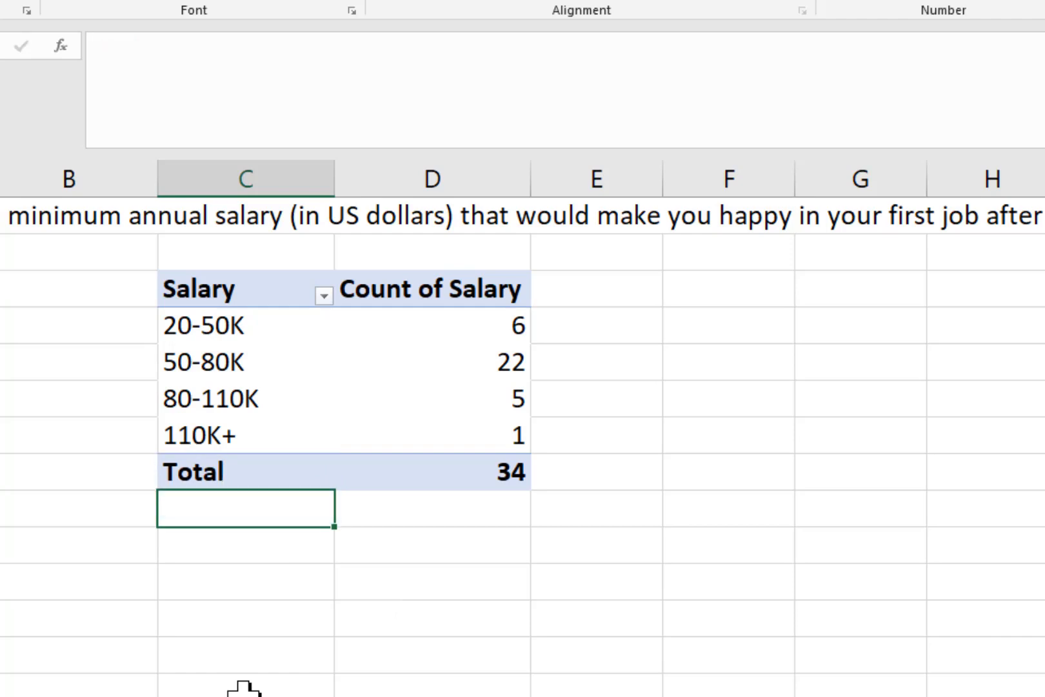
Rename the PivotTable's Count of Salary header as Freq
{"action": "left_click", "coordinate": [429, 289]}
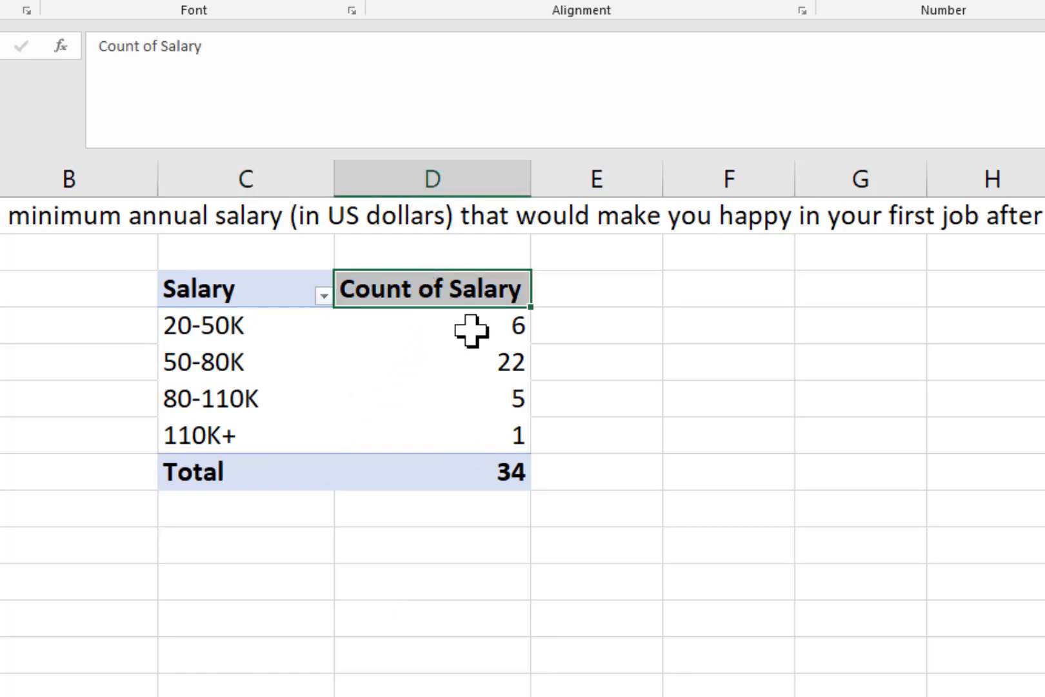
{"action": "type", "text": "Freq."}
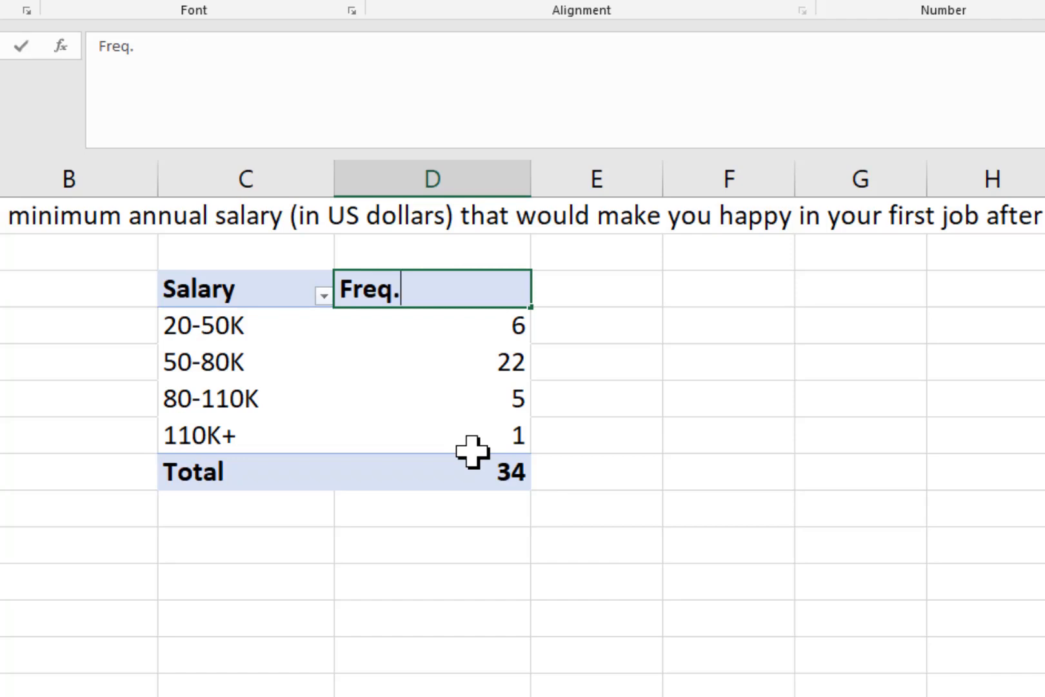
{"action": "key", "text": "Return"}
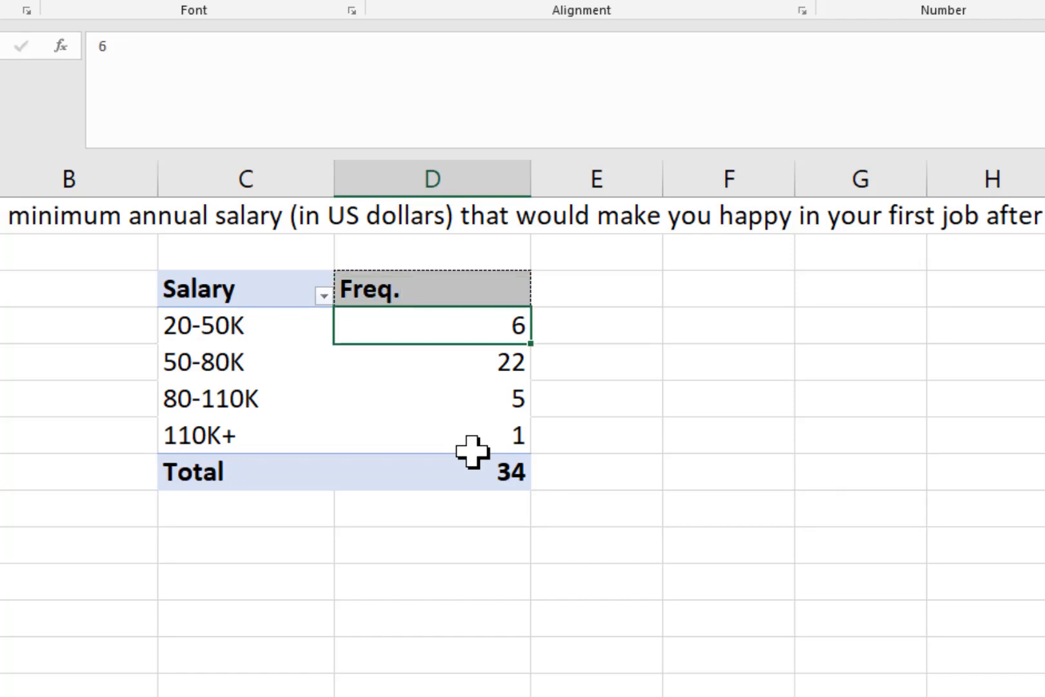
{"action": "left_click", "coordinate": [467, 568]}
Examine the frequency of each salary range in the PivotTable and find the most common range
{"action": "left_click", "coordinate": [465, 289]}
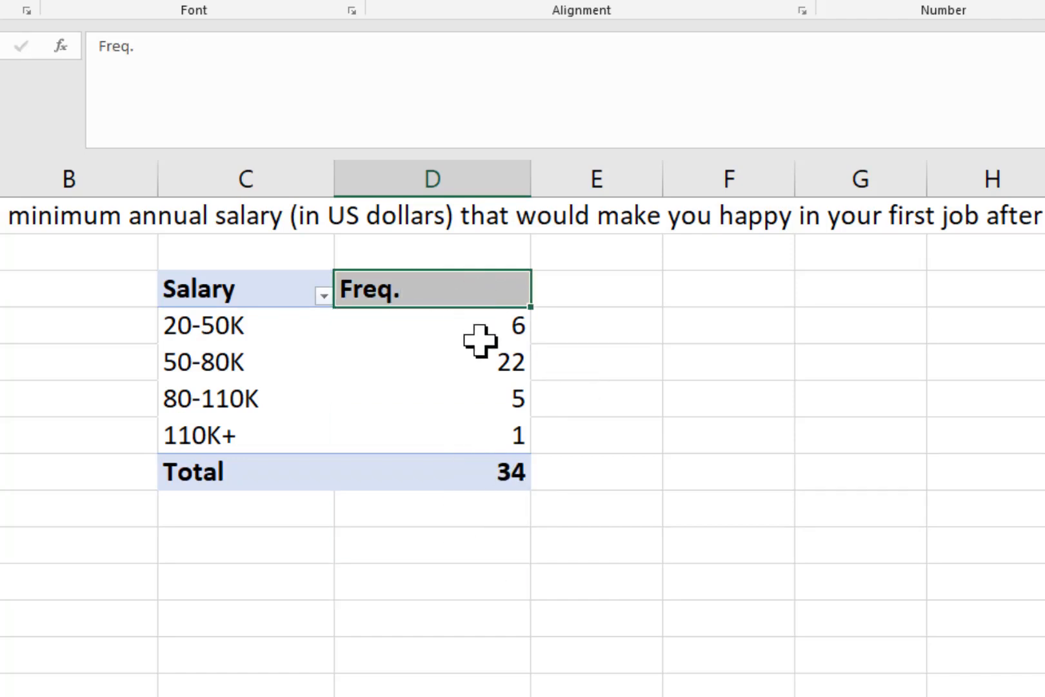
{"action": "left_click_drag", "start_coordinate": [459, 334], "coordinate": [409, 473]}
{"action": "left_click", "coordinate": [299, 655]}
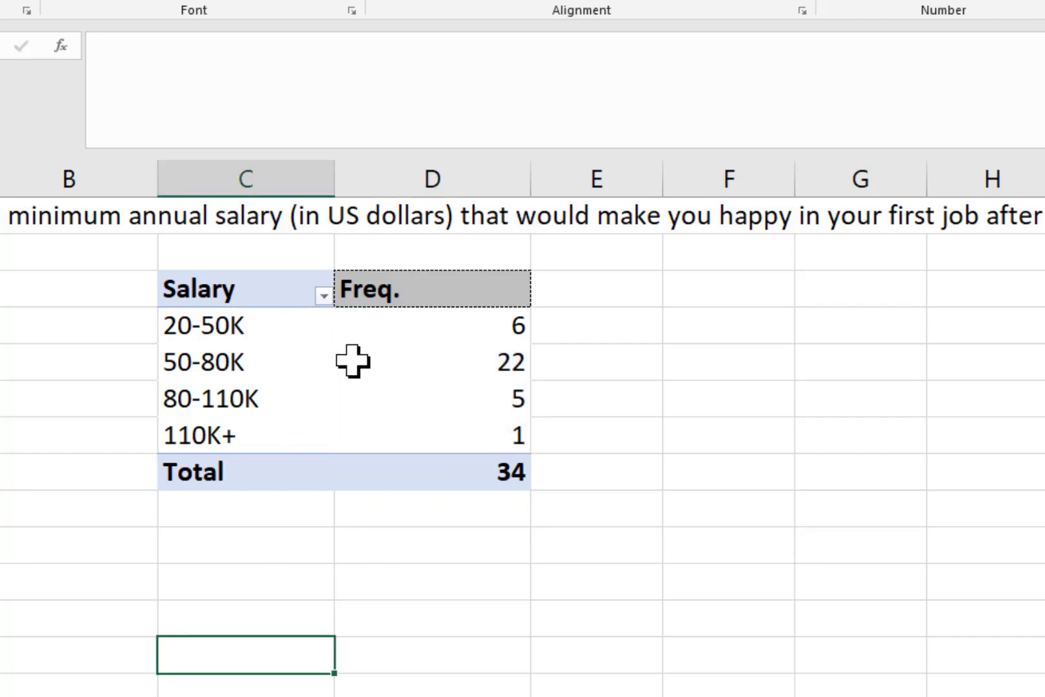
{"action": "left_click", "coordinate": [460, 326]}
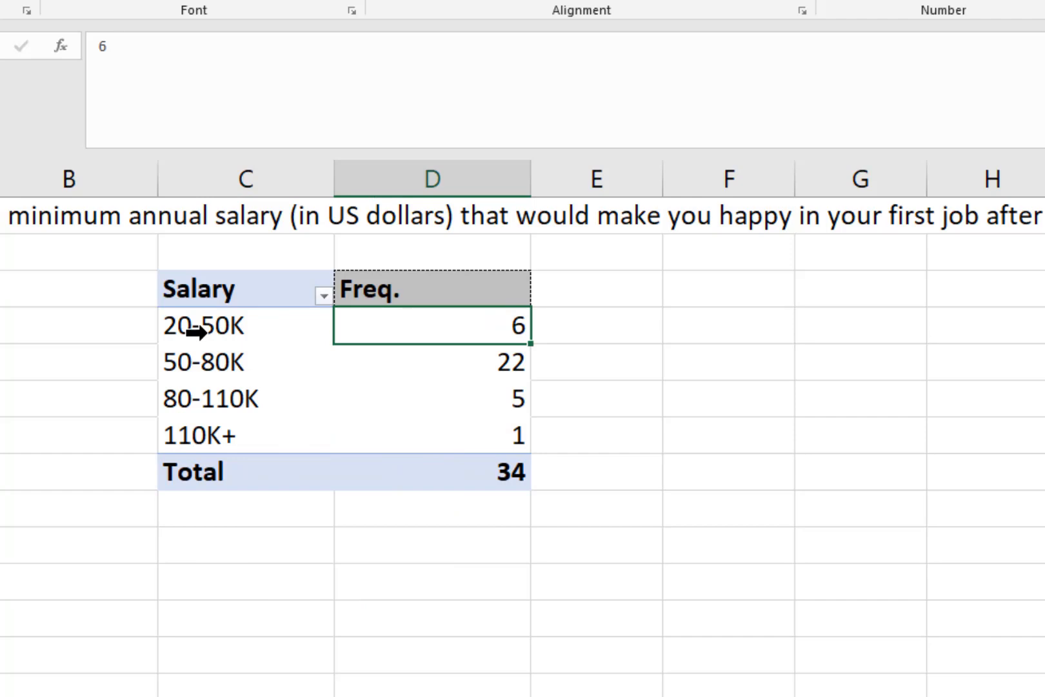
{"action": "left_click", "coordinate": [483, 360]}
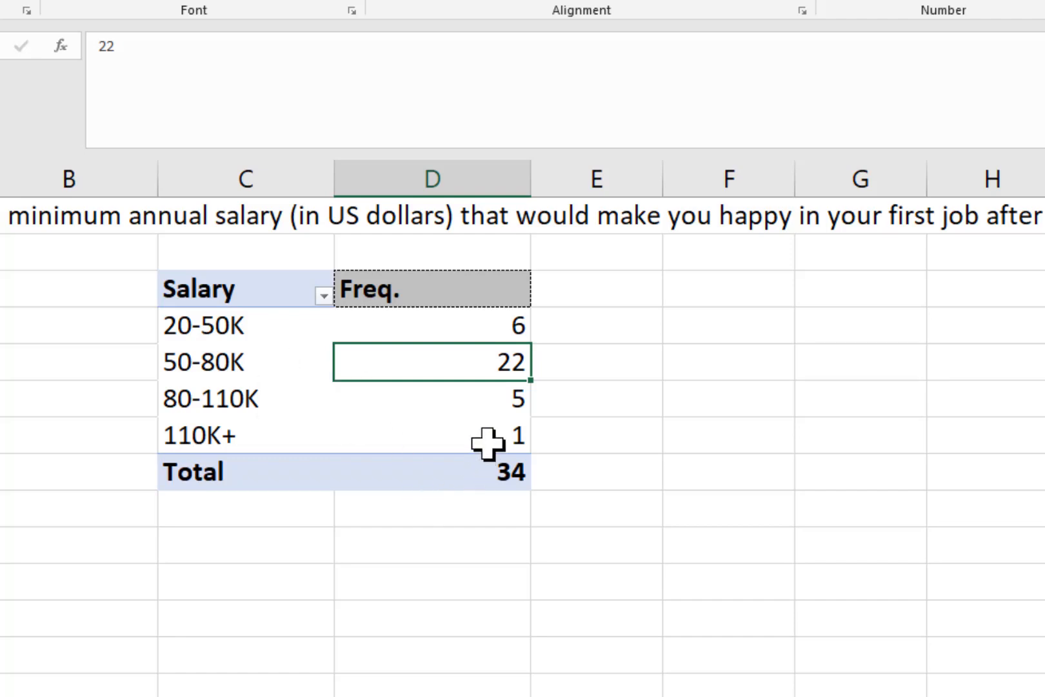
{"action": "left_click", "coordinate": [502, 401]}
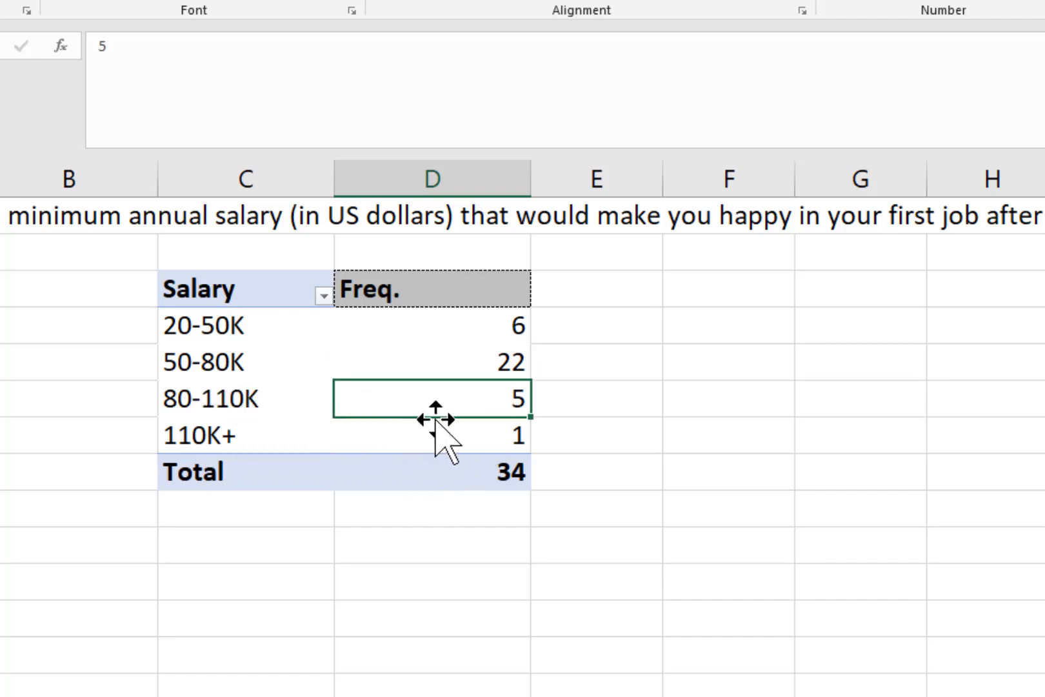
{"action": "left_click", "coordinate": [476, 437]}
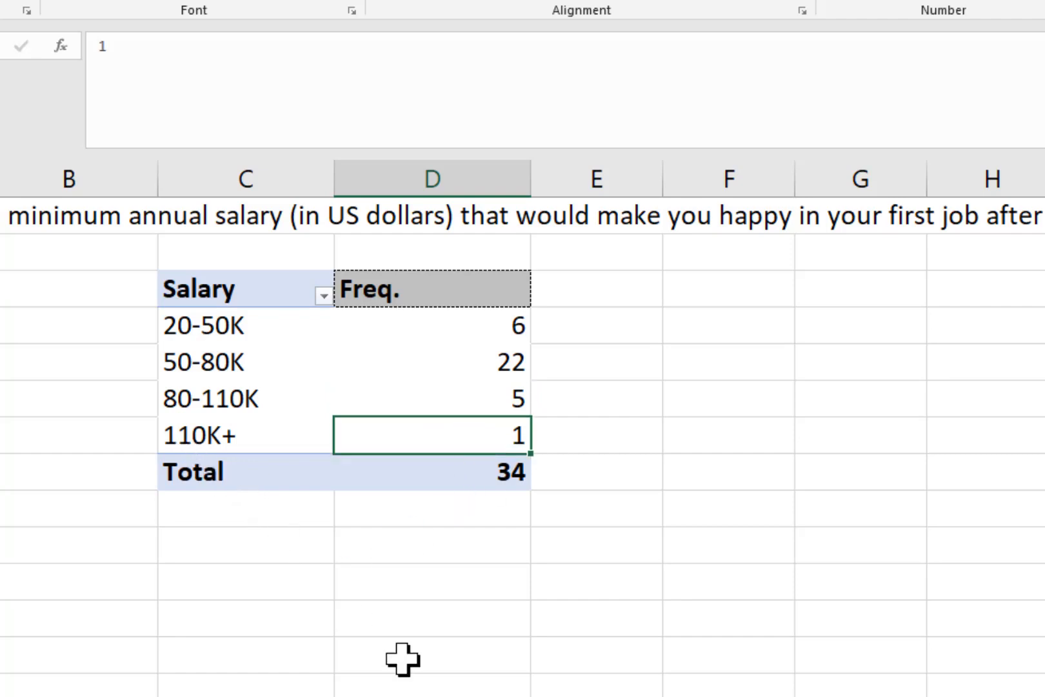
{"action": "left_click", "coordinate": [422, 687]}
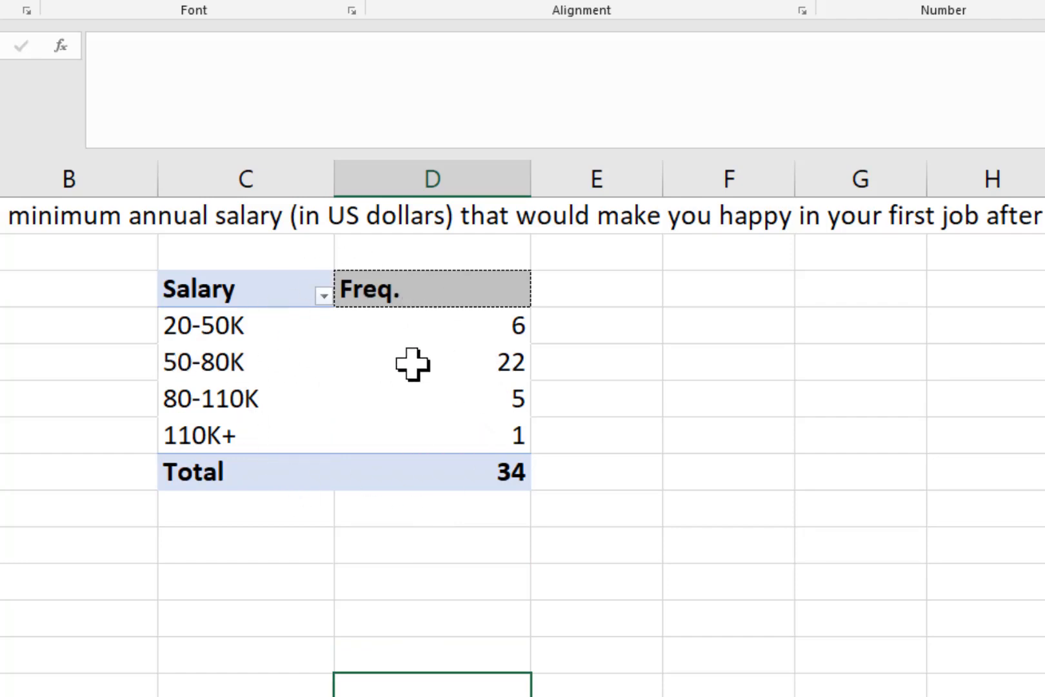
{"action": "left_click_drag", "start_coordinate": [413, 364], "coordinate": [182, 353]}
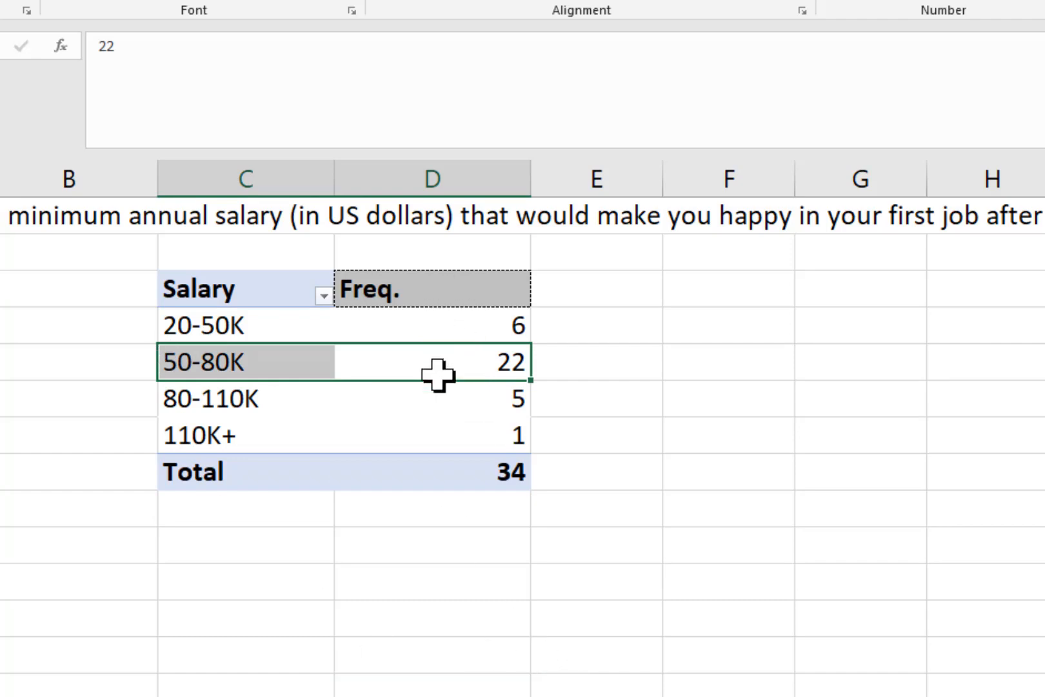
{"action": "left_click", "coordinate": [670, 444]}
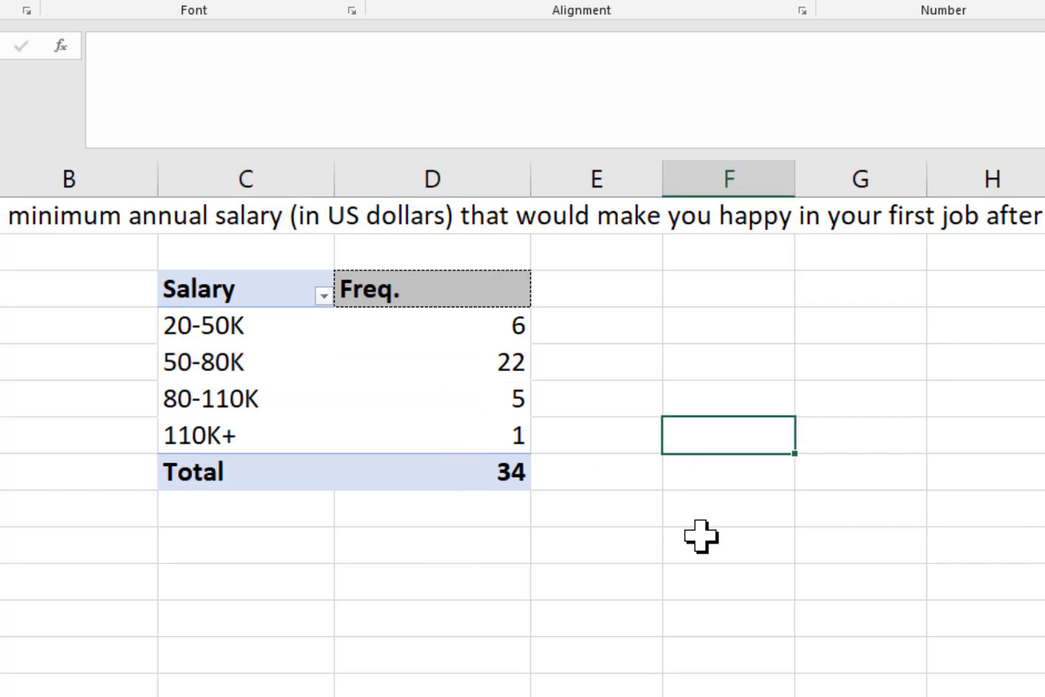
Show the PivotTable's Freq. values as % of Grand Total
{"action": "left_click", "coordinate": [427, 289]}
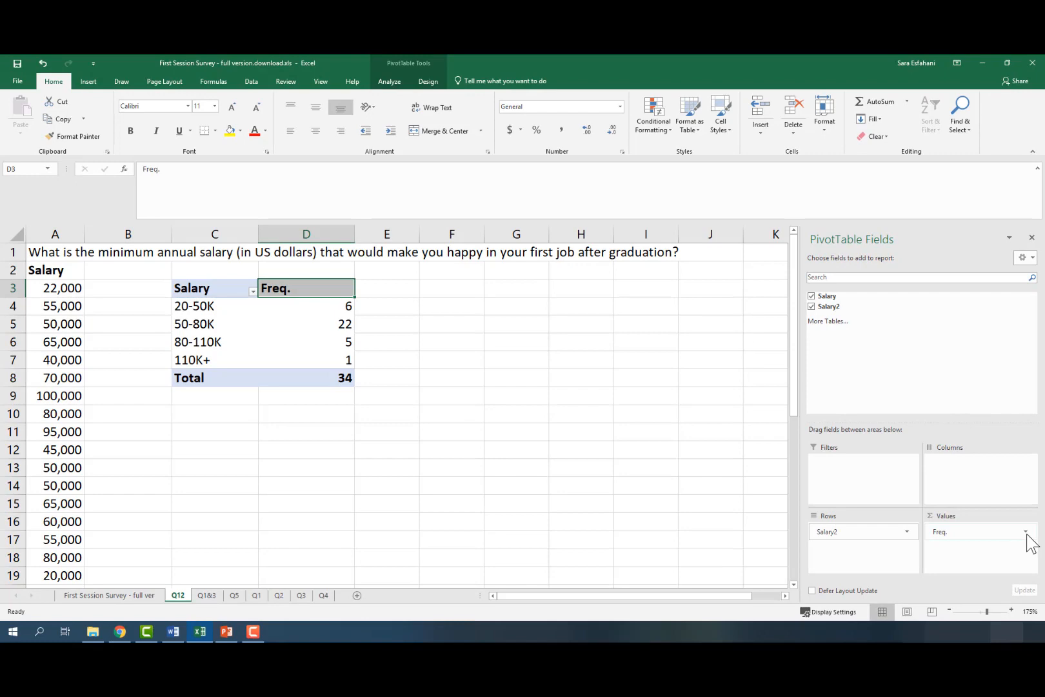
{"action": "left_click", "coordinate": [1027, 533]}
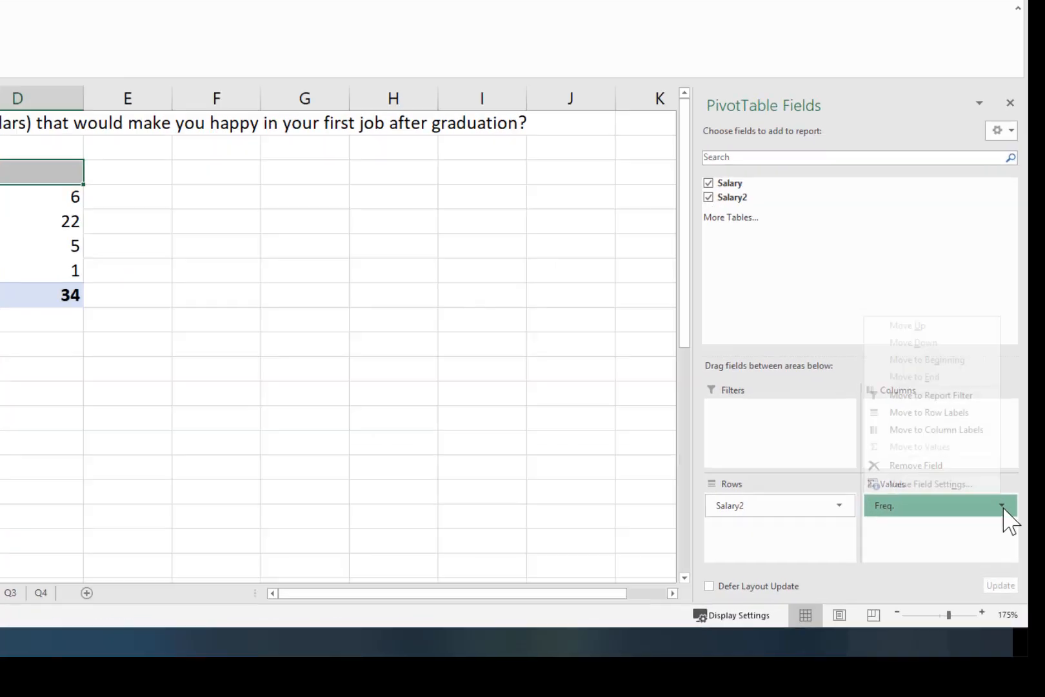
{"action": "left_click", "coordinate": [988, 520]}
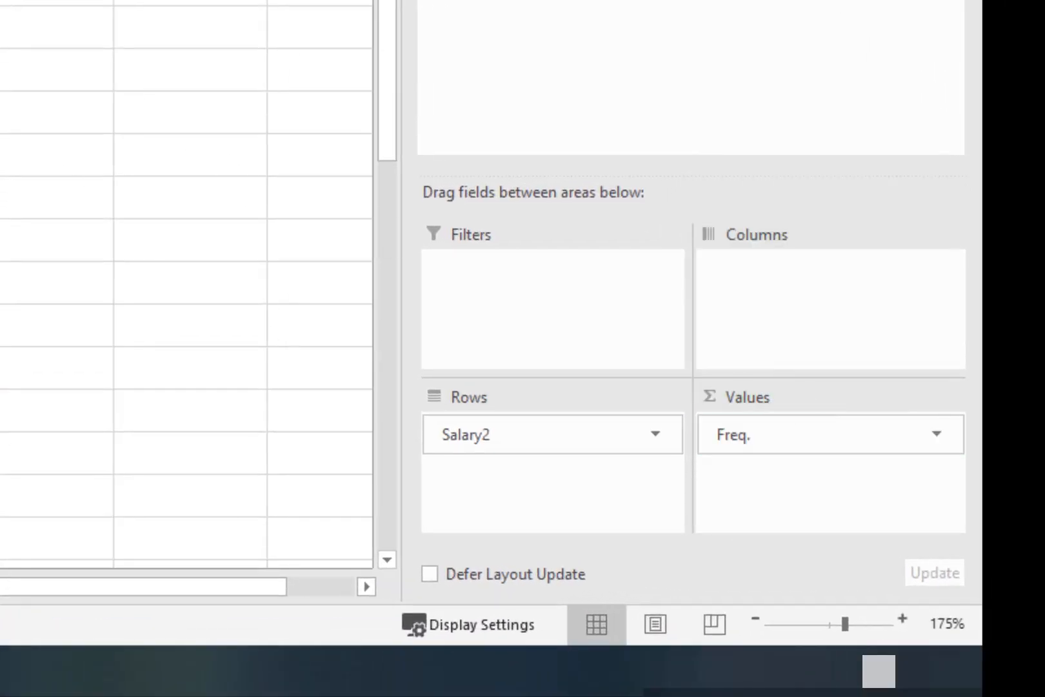
{"action": "left_click", "coordinate": [469, 329]}
{"action": "left_click", "coordinate": [421, 361]}
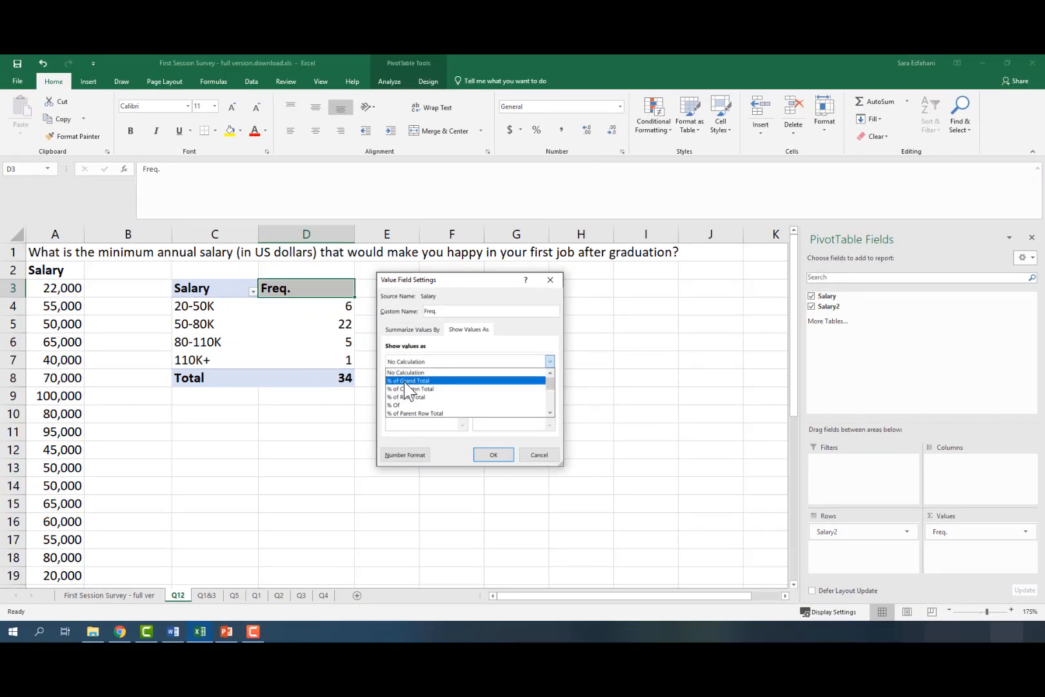
{"action": "left_click", "coordinate": [415, 380]}
{"action": "left_click", "coordinate": [494, 455]}
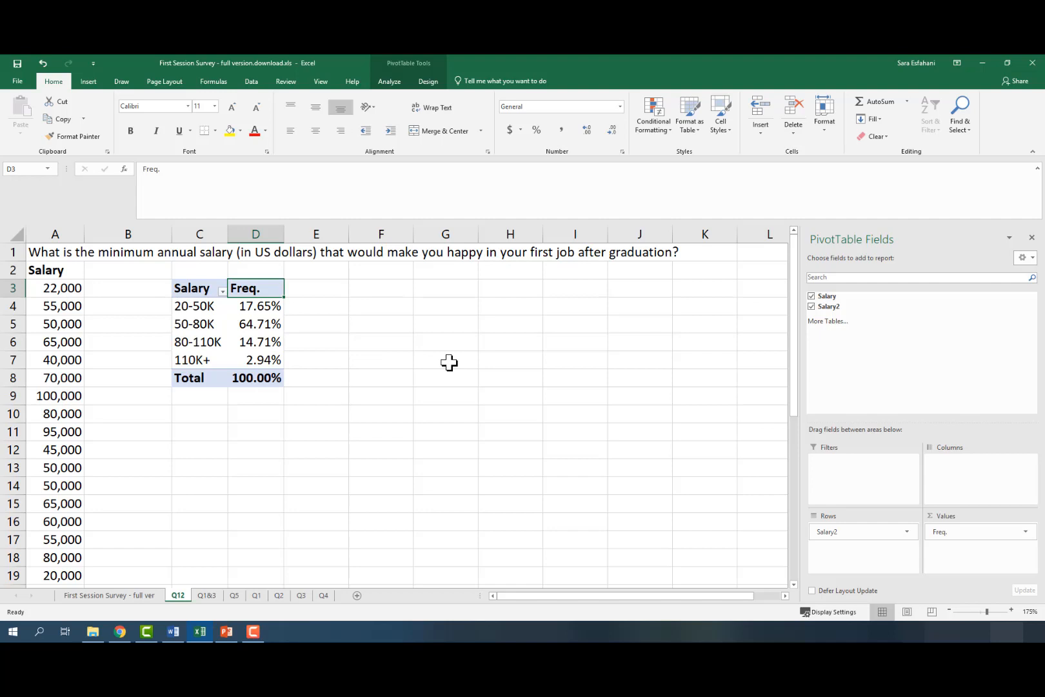
Undo the percentage display of the Freq. values and add the Salary field to the PivotTable's values a second time
{"action": "left_click", "coordinate": [43, 63]}
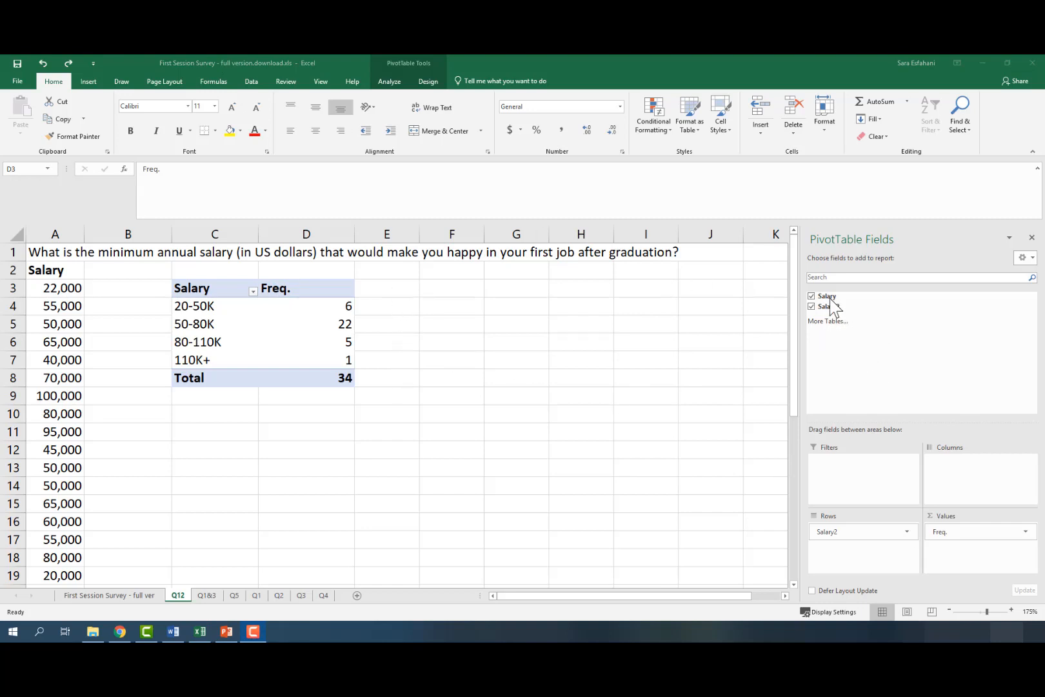
{"action": "left_click_drag", "start_coordinate": [828, 296], "coordinate": [956, 568]}
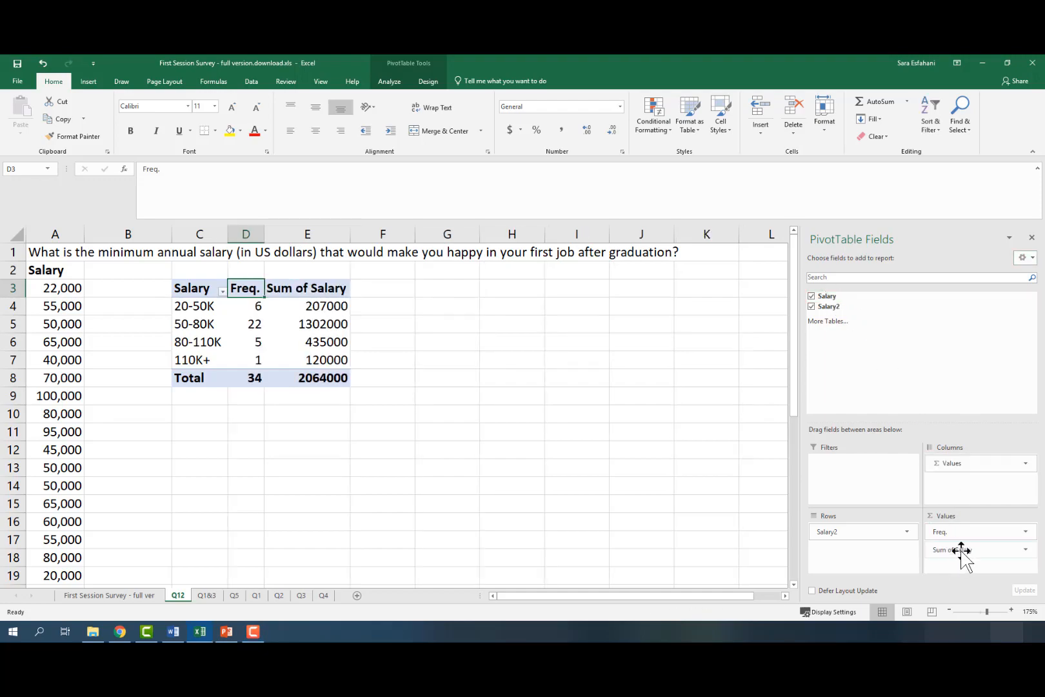
Summarize the added Sum of Salary value field by Count and show its values as % of Grand Total
{"action": "left_click", "coordinate": [996, 549]}
{"action": "left_click", "coordinate": [961, 534]}
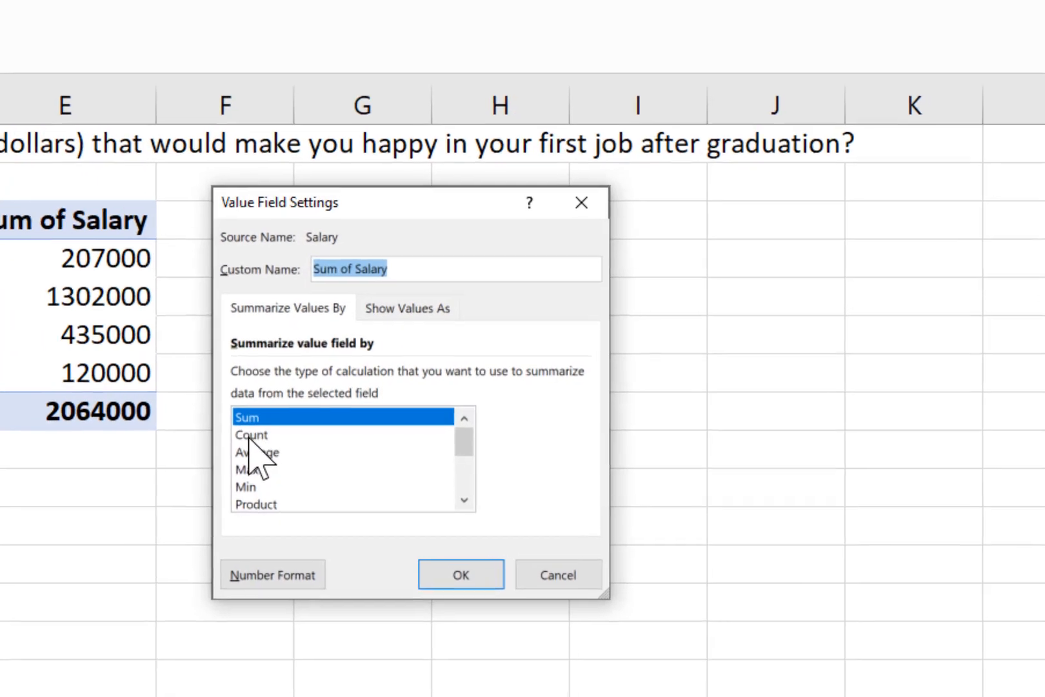
{"action": "left_click", "coordinate": [250, 435]}
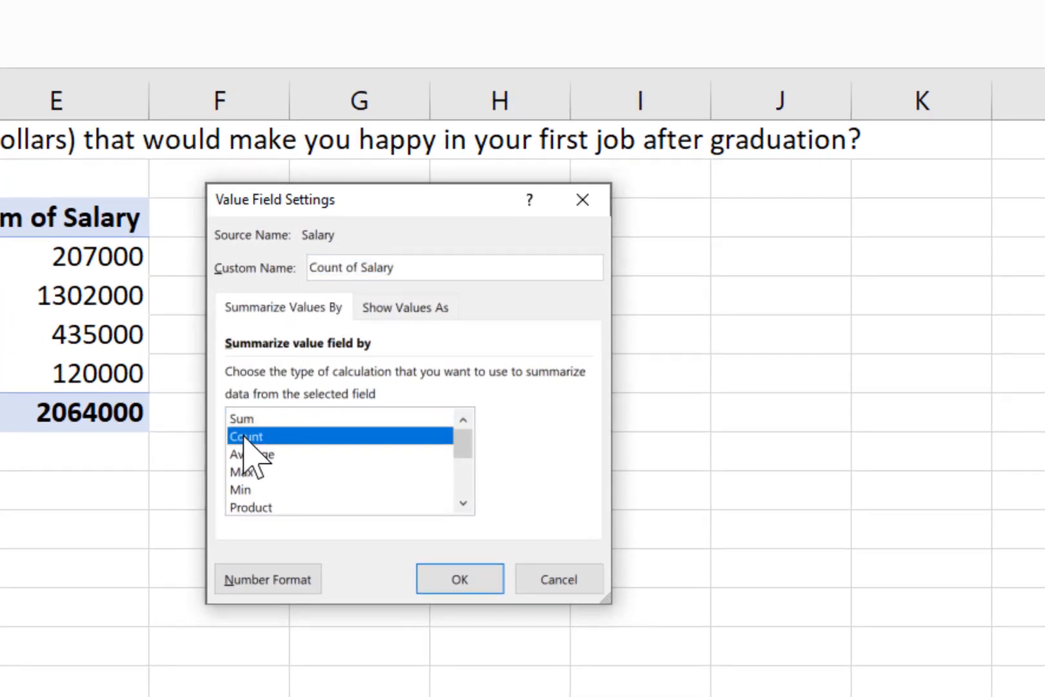
{"action": "left_click", "coordinate": [401, 308]}
{"action": "left_click", "coordinate": [332, 379]}
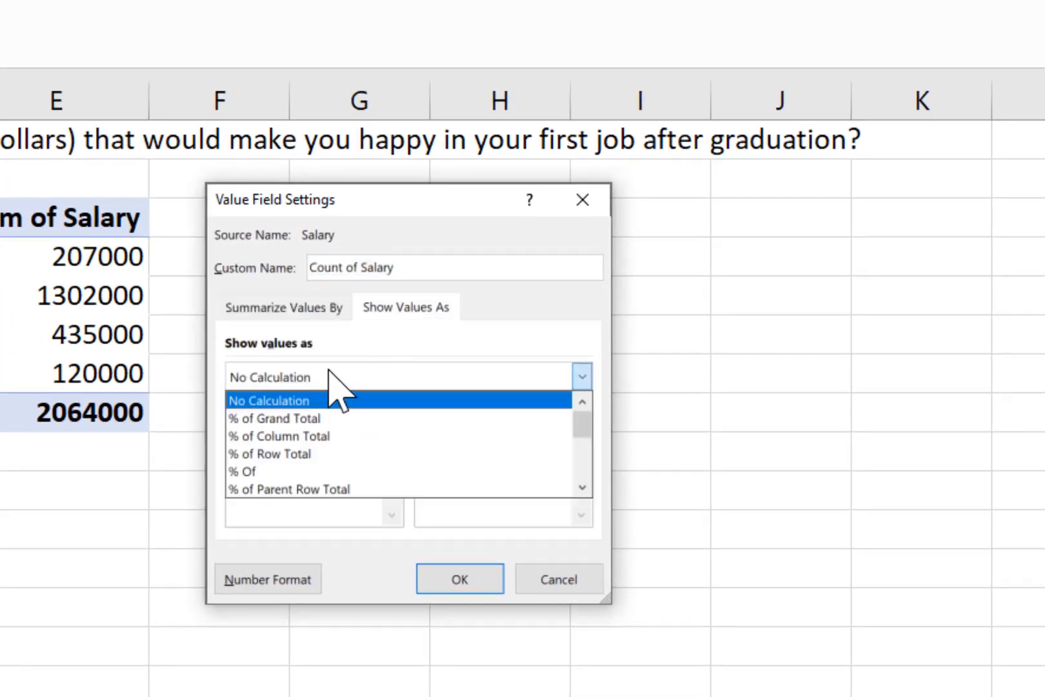
{"action": "left_click", "coordinate": [290, 420]}
{"action": "left_click", "coordinate": [483, 565]}
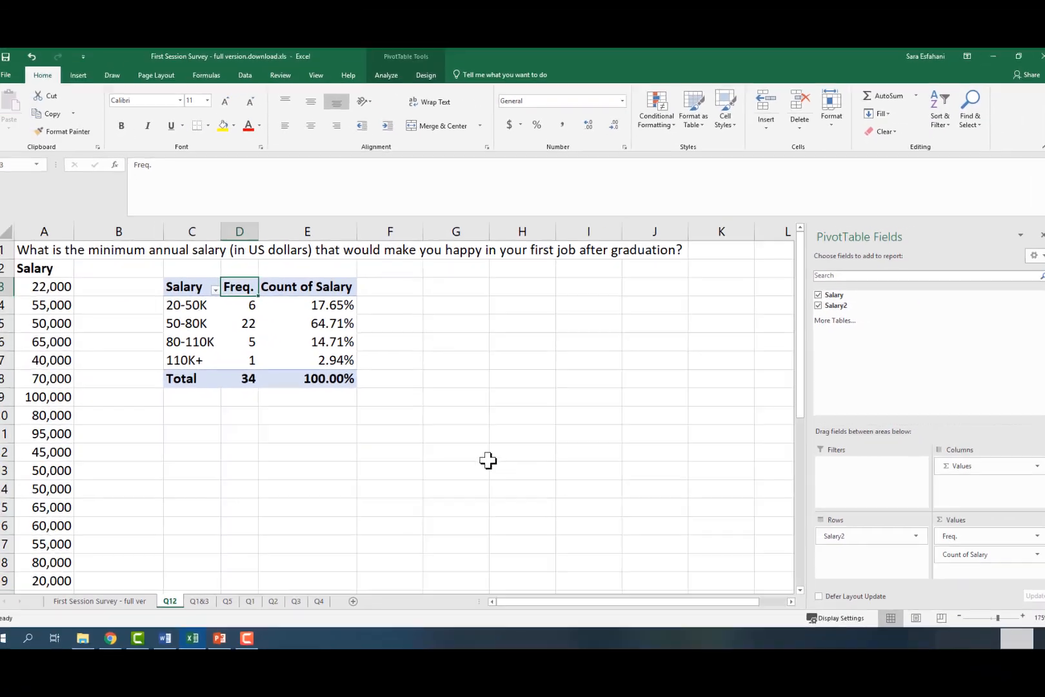
Rename the PivotTable's Count of Salary header as Perc. Freq
{"action": "left_click", "coordinate": [321, 290]}
{"action": "type", "text": "Perc."}
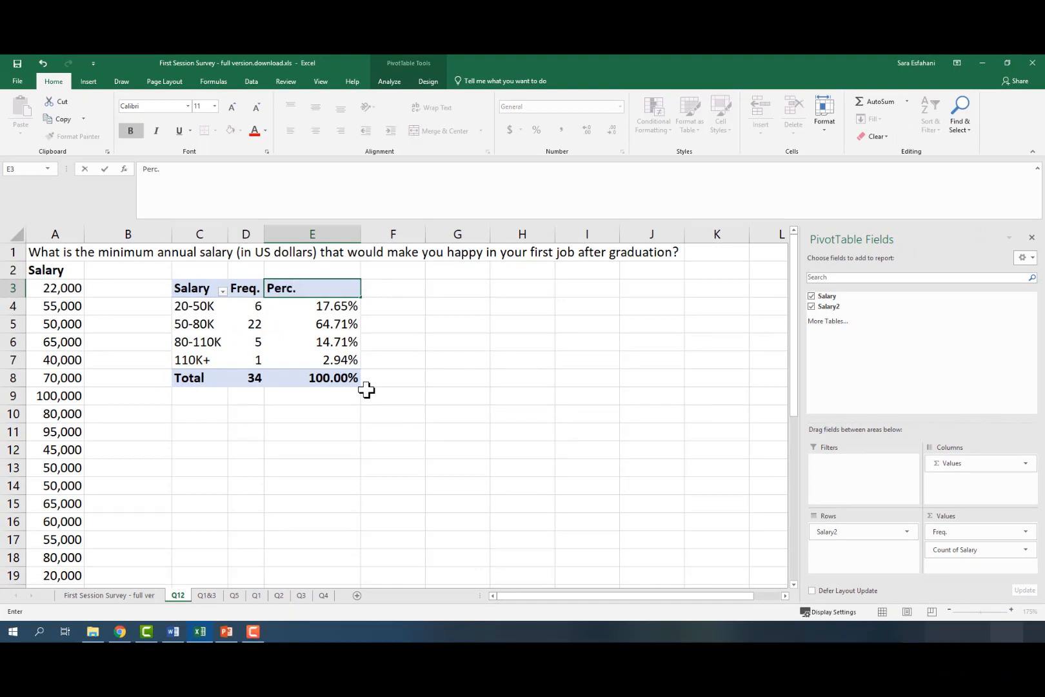
{"action": "type", "text": " Freq."}
{"action": "key", "text": "Return"}
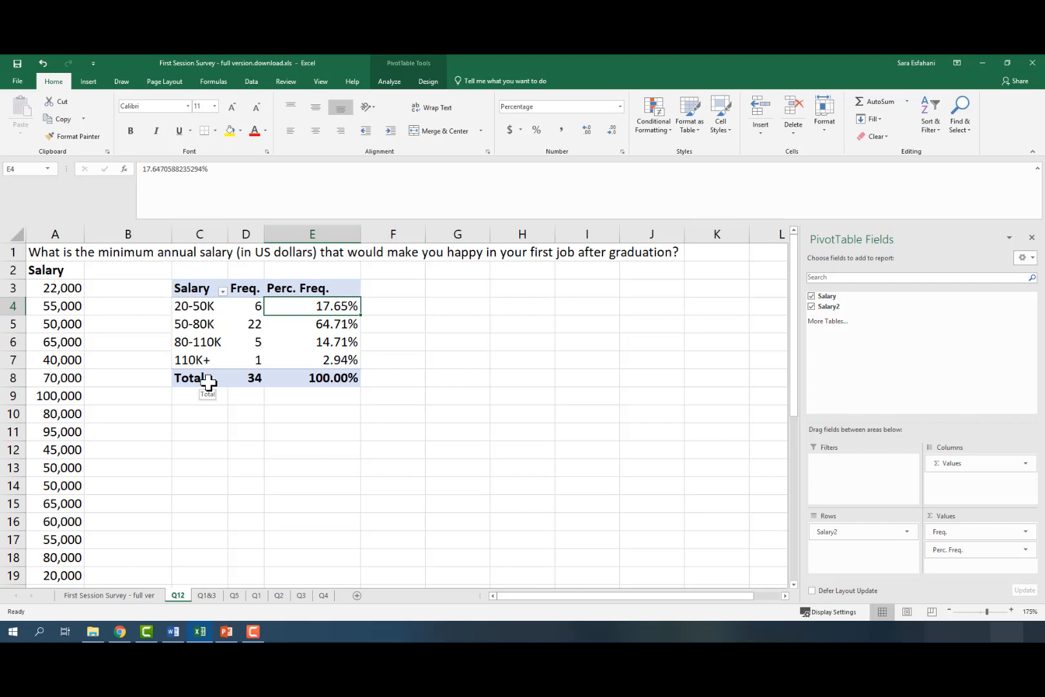
Review the PivotTable's salary ranges and relabel the 110K+ range as 110-140K
{"action": "left_click_drag", "start_coordinate": [196, 306], "coordinate": [193, 363]}
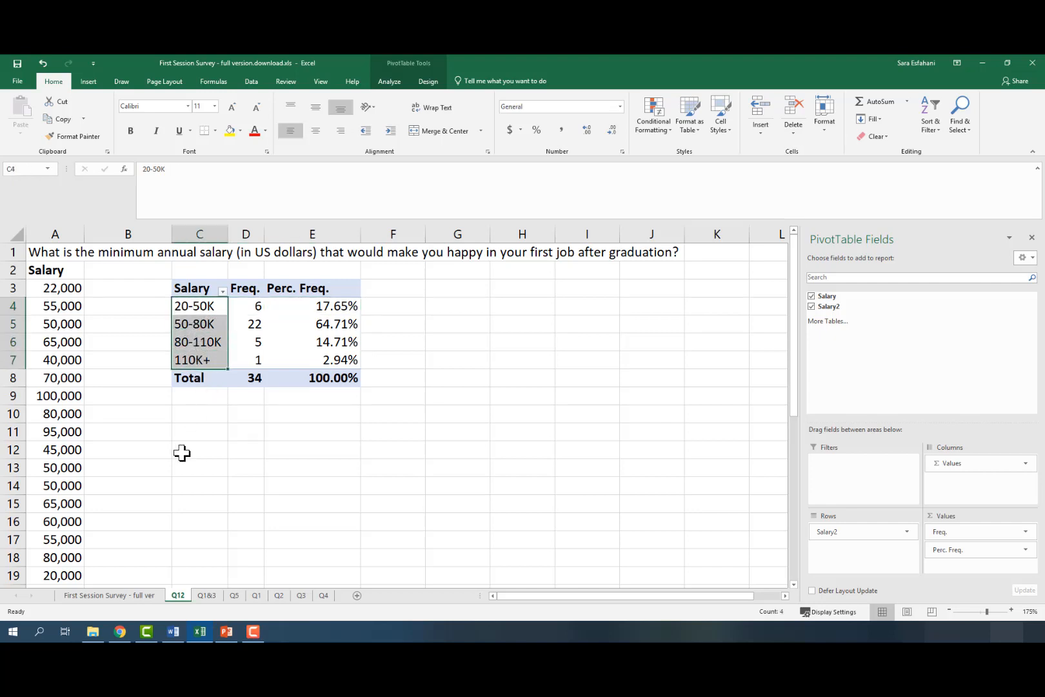
{"action": "left_click", "coordinate": [187, 307]}
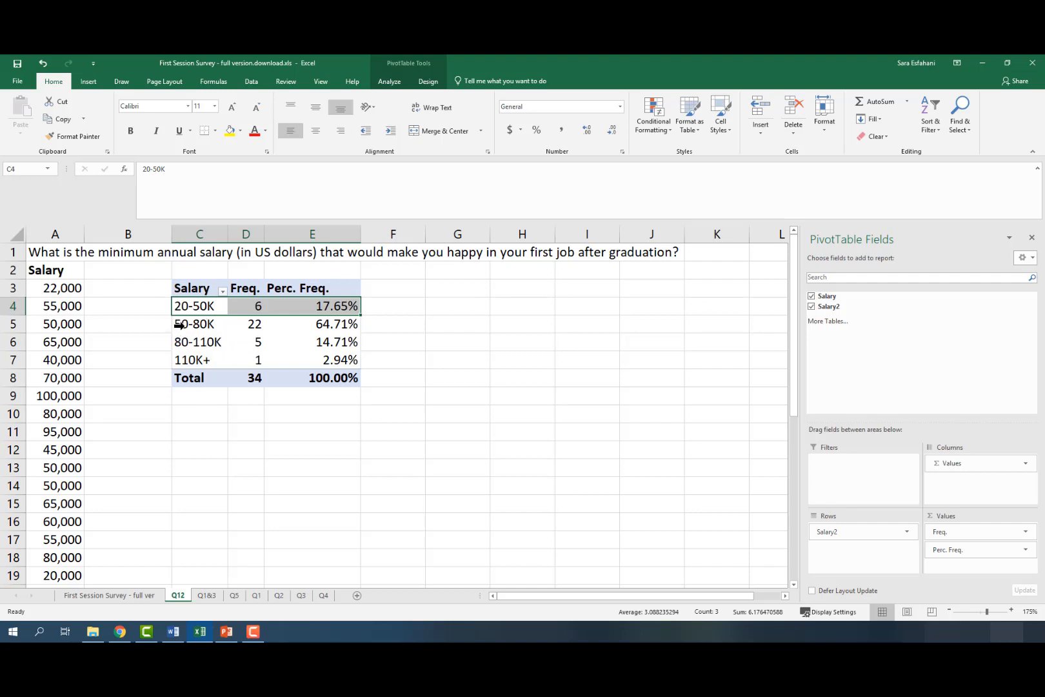
{"action": "left_click", "coordinate": [186, 362]}
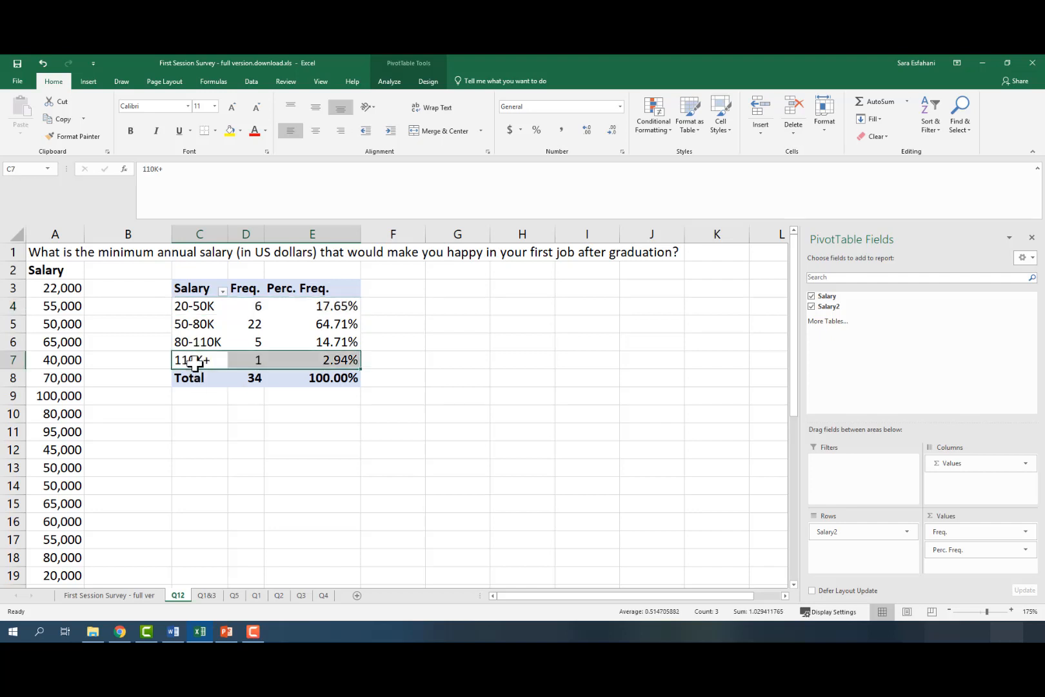
{"action": "left_click", "coordinate": [172, 174]}
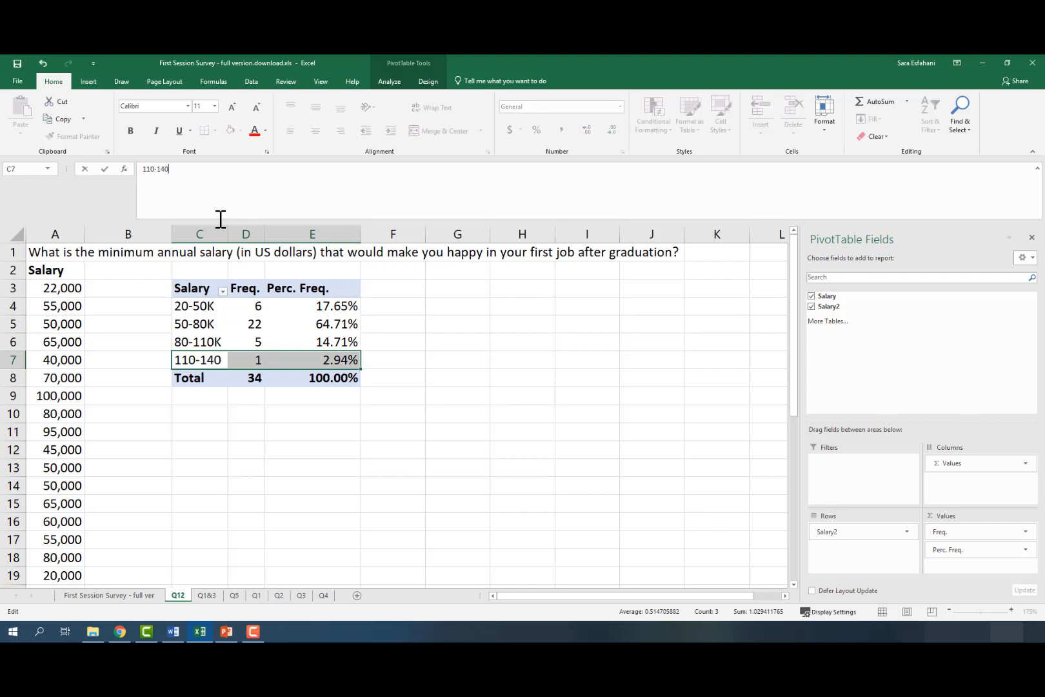
{"action": "type", "text": "-140K"}
{"action": "key", "text": "Tab"}
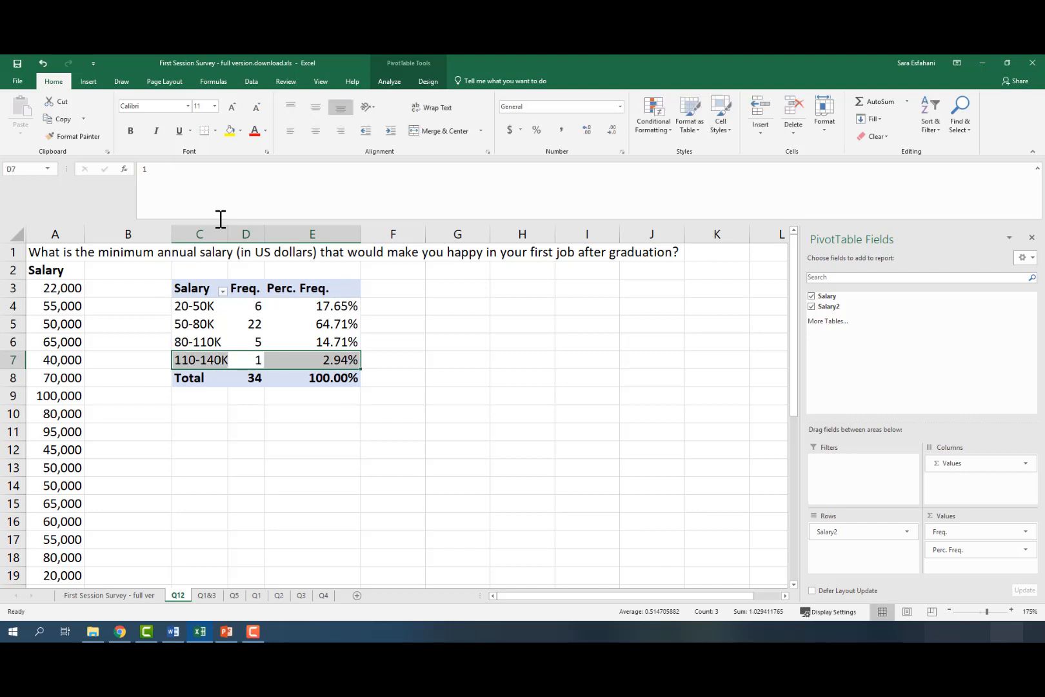
Fit column C to its labels and widen the PivotTable's columns C to E to an equal width
{"action": "double_click", "coordinate": [229, 233]}
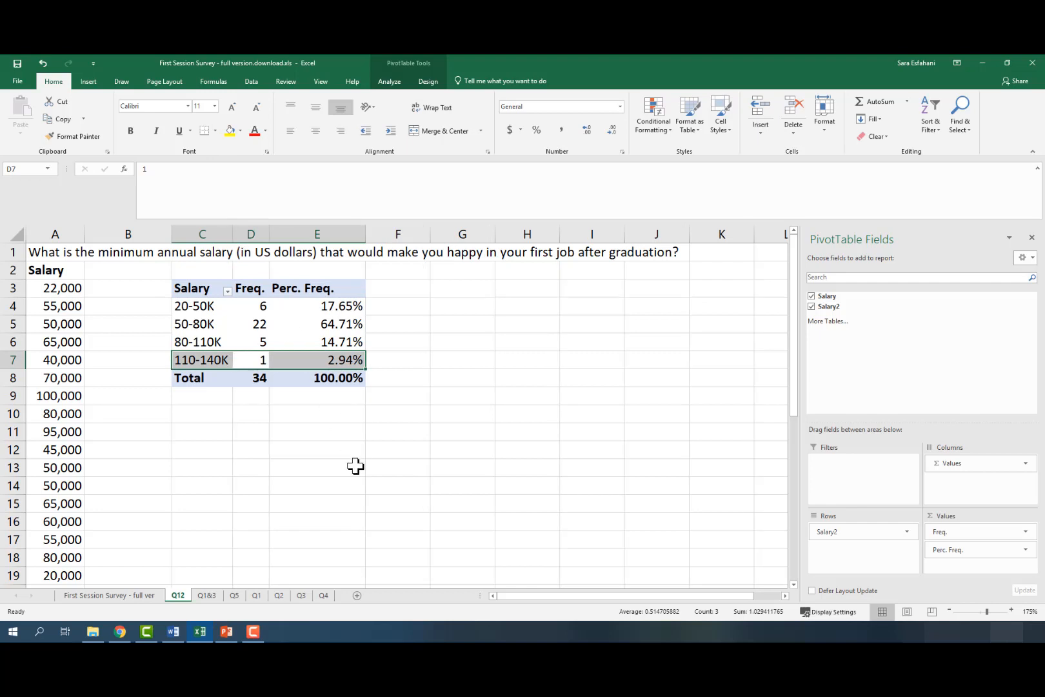
{"action": "left_click", "coordinate": [355, 465]}
{"action": "mouse_move", "coordinate": [273, 231]}
{"action": "left_mouse_down"}
{"action": "mouse_move", "coordinate": [197, 231]}
{"action": "mouse_move", "coordinate": [265, 233]}
{"action": "left_mouse_up"}
{"action": "left_click", "coordinate": [509, 431]}
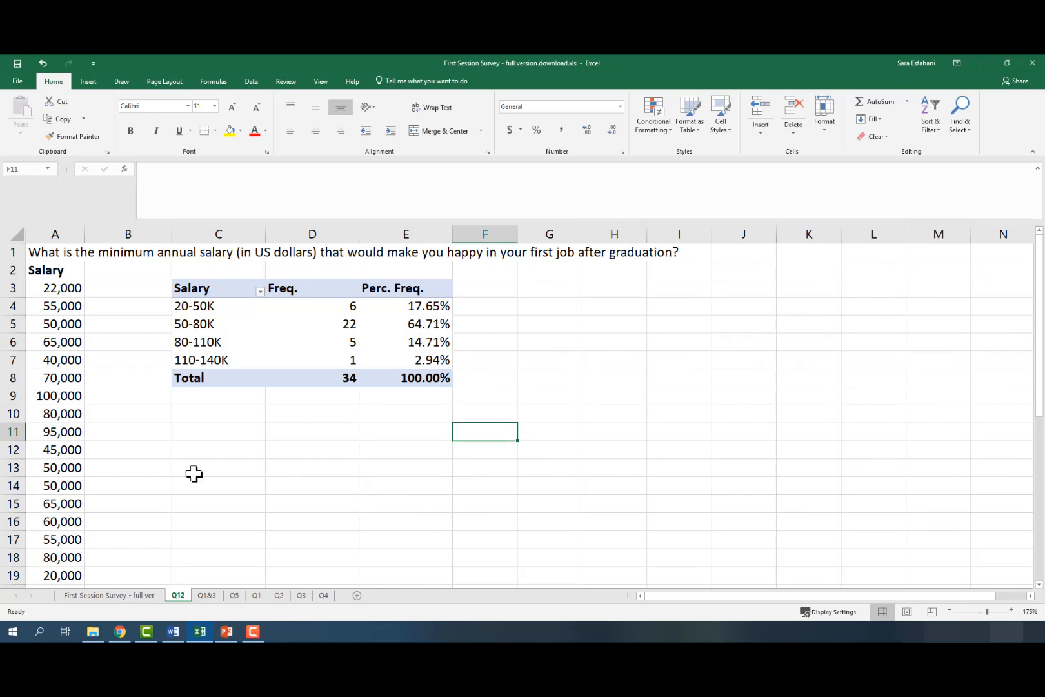
Insert a histogram of the Salary data in column A, including its header, and widen the chart slightly
{"action": "left_click_drag", "start_coordinate": [62, 271], "coordinate": [73, 510]}
{"action": "scroll", "coordinate": [149, 290], "scroll_direction": "up", "scroll_amount": 7}
{"action": "left_click", "coordinate": [88, 81]}
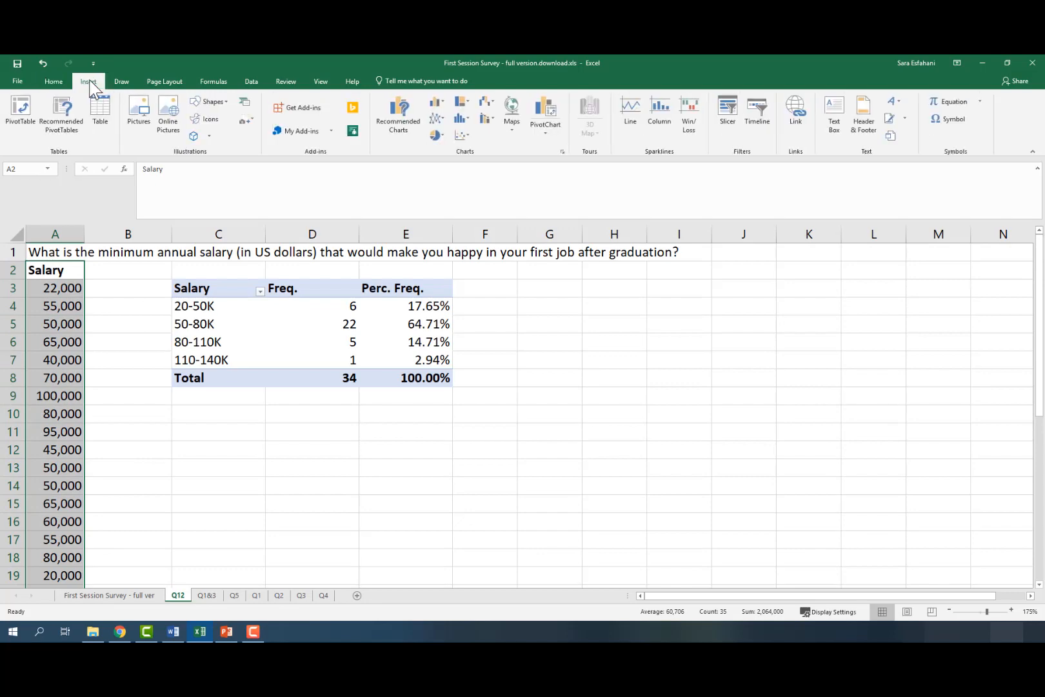
{"action": "left_click", "coordinate": [467, 119]}
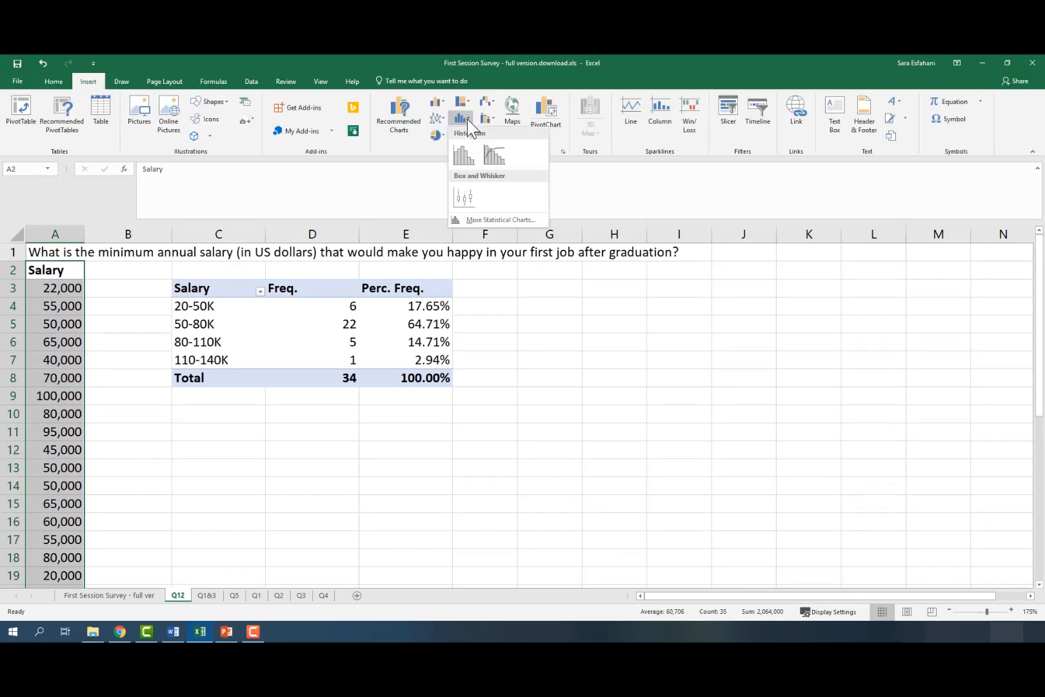
{"action": "left_click", "coordinate": [465, 153]}
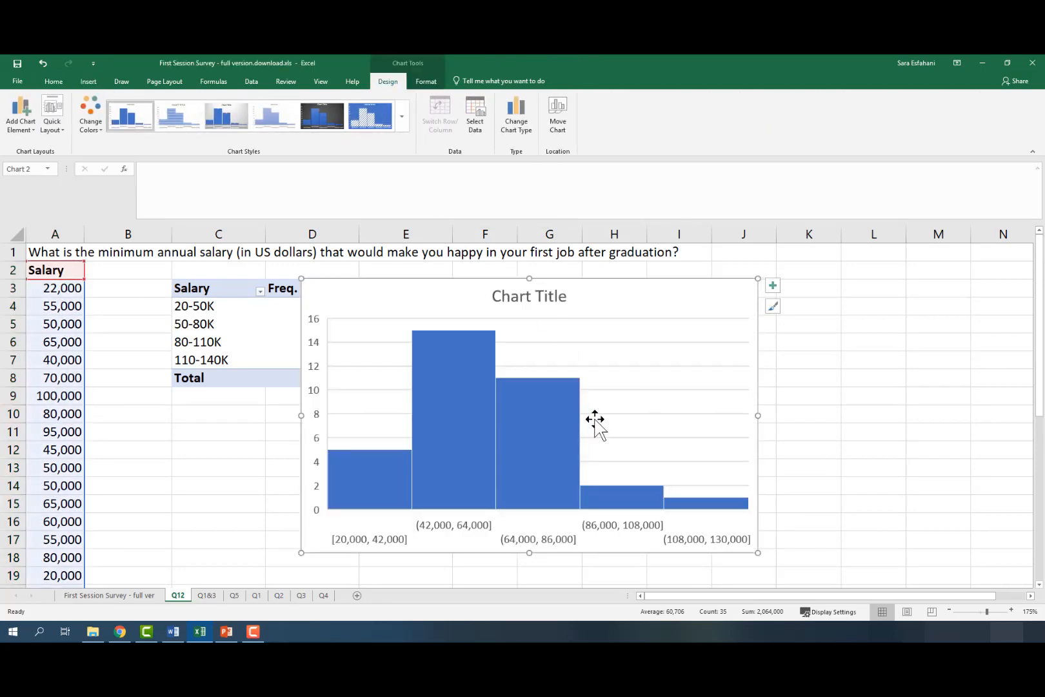
{"action": "left_click_drag", "start_coordinate": [755, 415], "coordinate": [791, 415]}
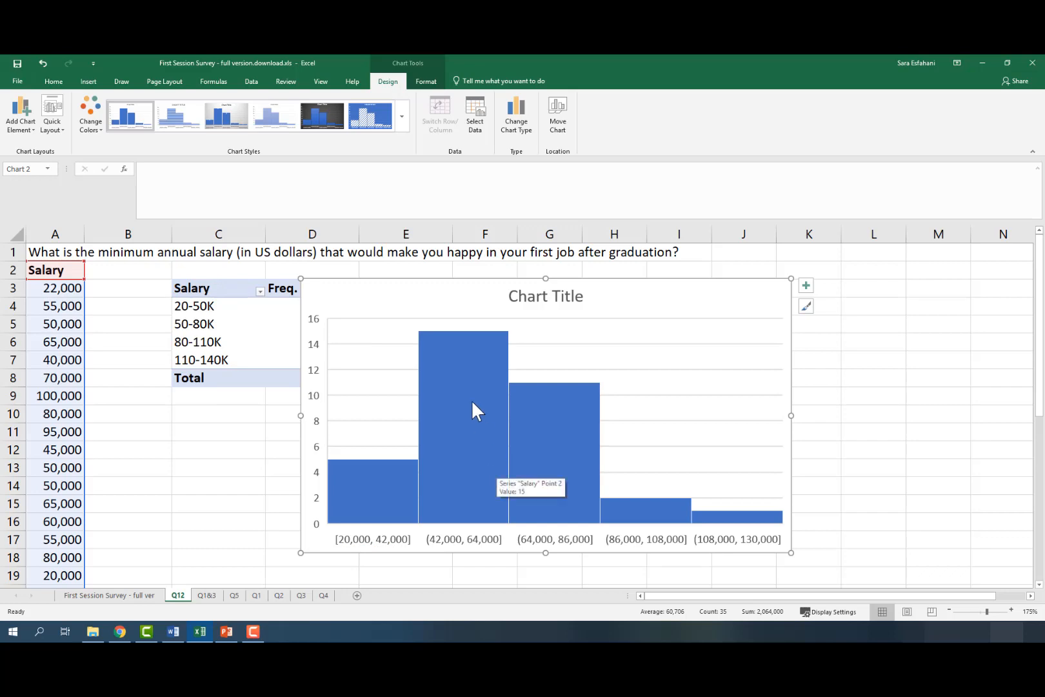
Set the bin width of the histogram's horizontal axis to 29999
{"action": "key", "text": "ctrl+z"}
{"action": "key", "text": "ctrl+z"}
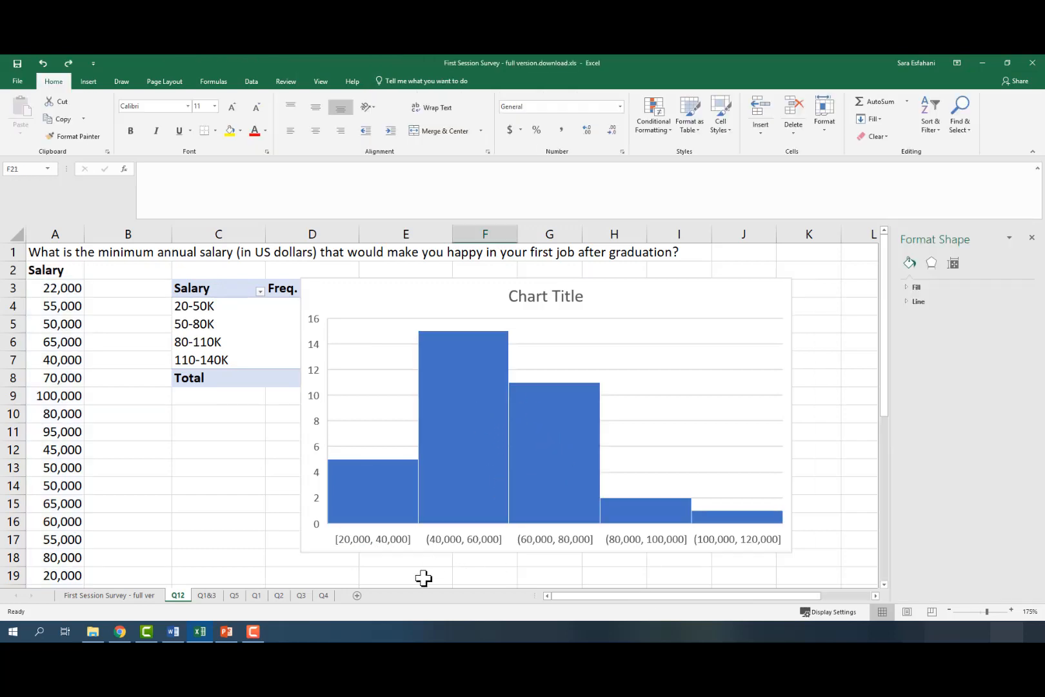
{"action": "left_click", "coordinate": [351, 547]}
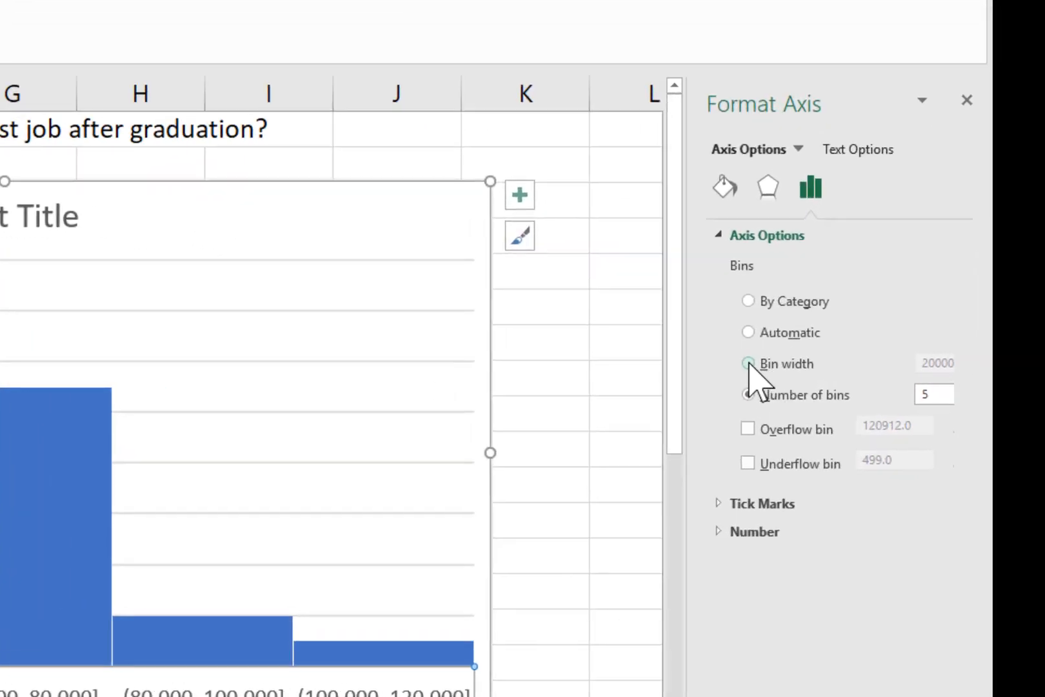
{"action": "left_click", "coordinate": [753, 365]}
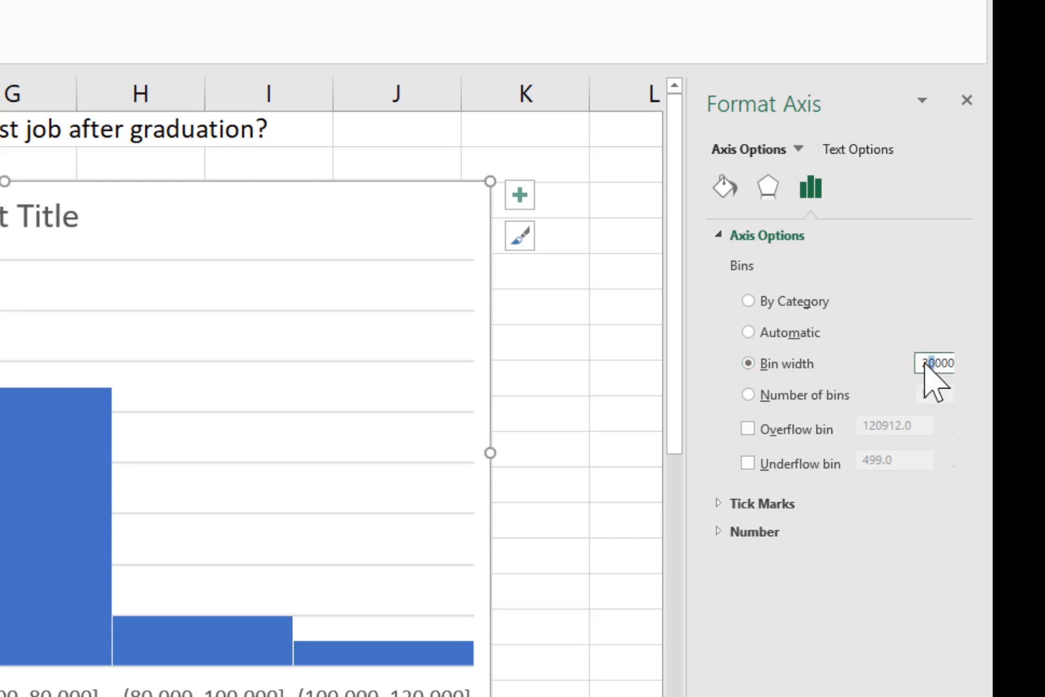
{"action": "left_click_drag", "start_coordinate": [935, 363], "coordinate": [924, 364]}
{"action": "left_click", "coordinate": [764, 545]}
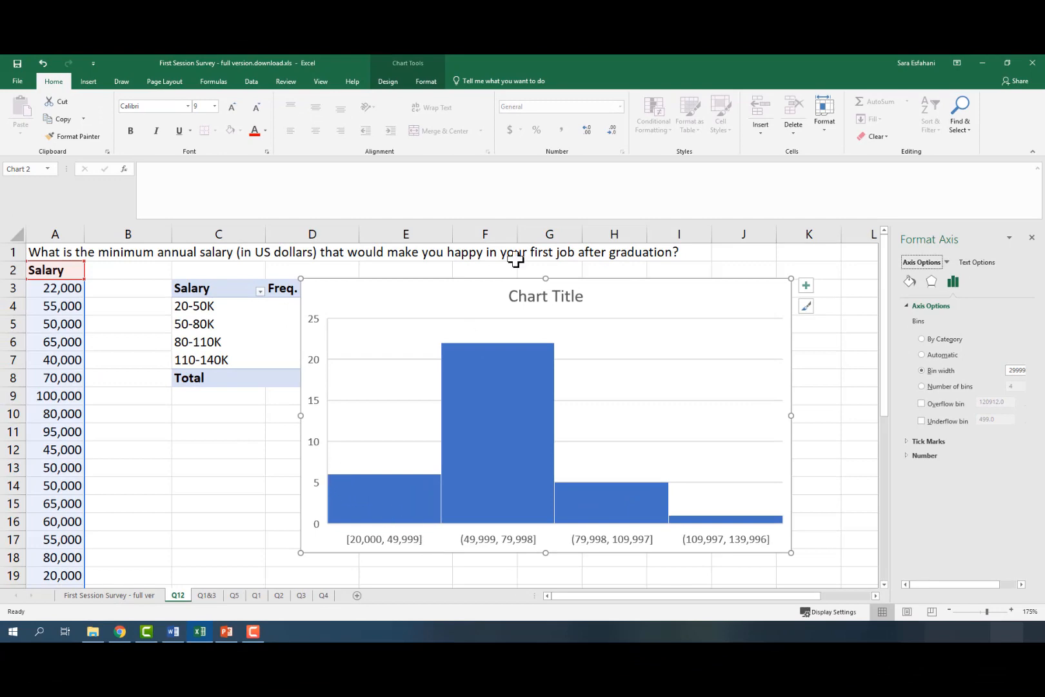
Move the histogram directly below the PivotTable, starting at column C, so the table is uncovered
{"action": "left_click_drag", "start_coordinate": [574, 282], "coordinate": [445, 403]}
{"action": "scroll", "coordinate": [520, 438], "scroll_direction": "down", "scroll_amount": 2}
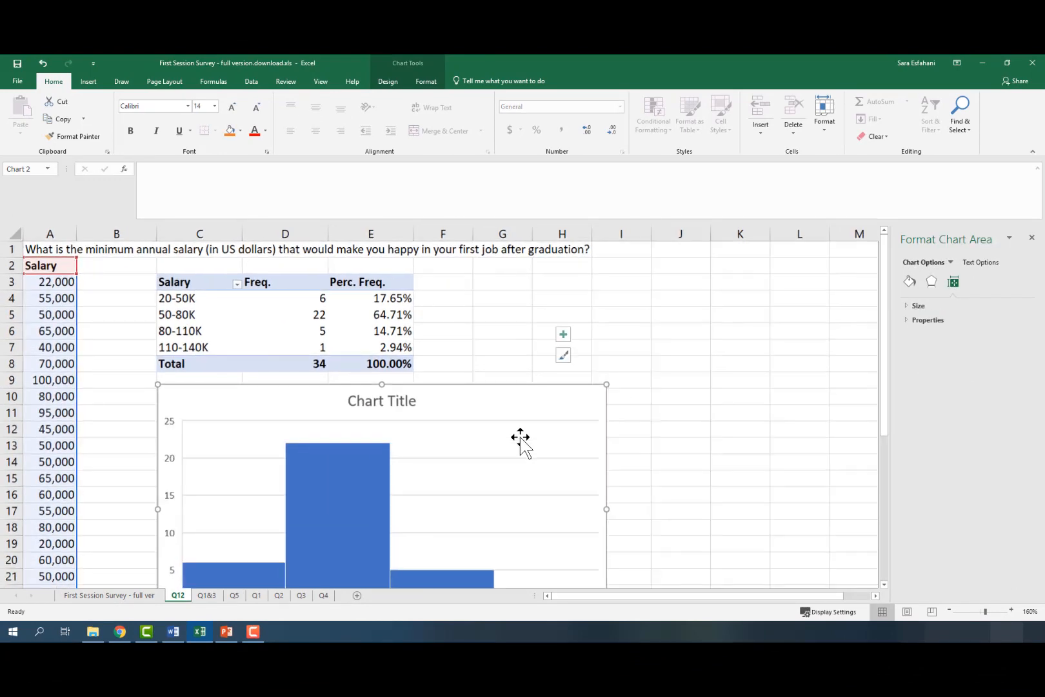
{"action": "scroll", "coordinate": [520, 437], "scroll_direction": "down", "scroll_amount": 1}
{"action": "scroll", "coordinate": [614, 489], "scroll_direction": "up", "scroll_amount": 1}
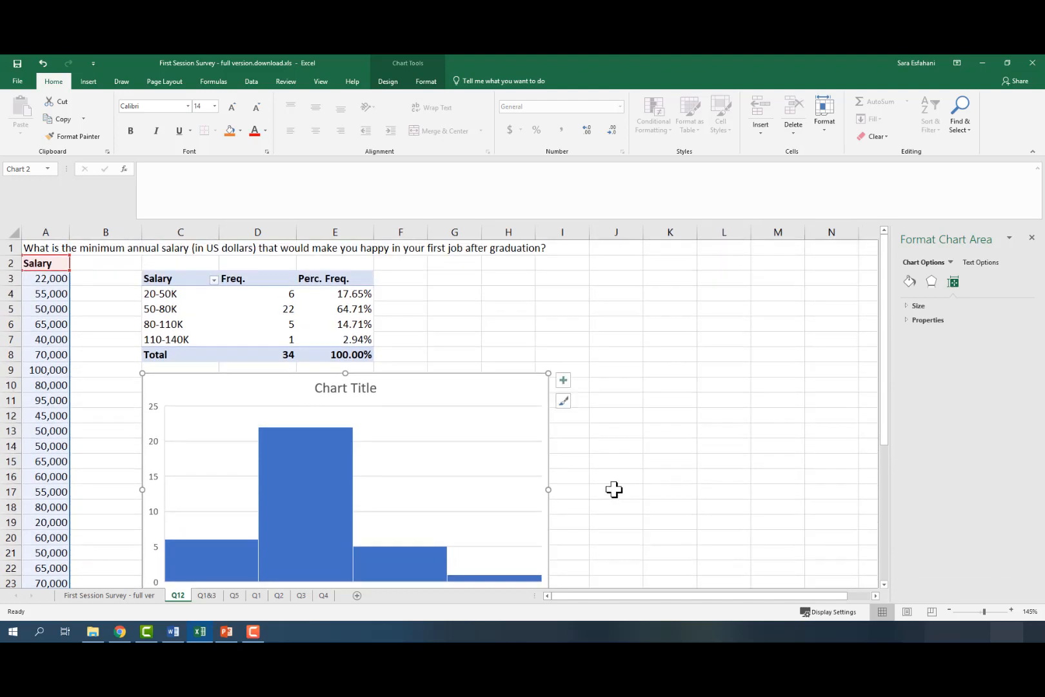
{"action": "scroll", "coordinate": [614, 489], "scroll_direction": "down", "scroll_amount": 1}
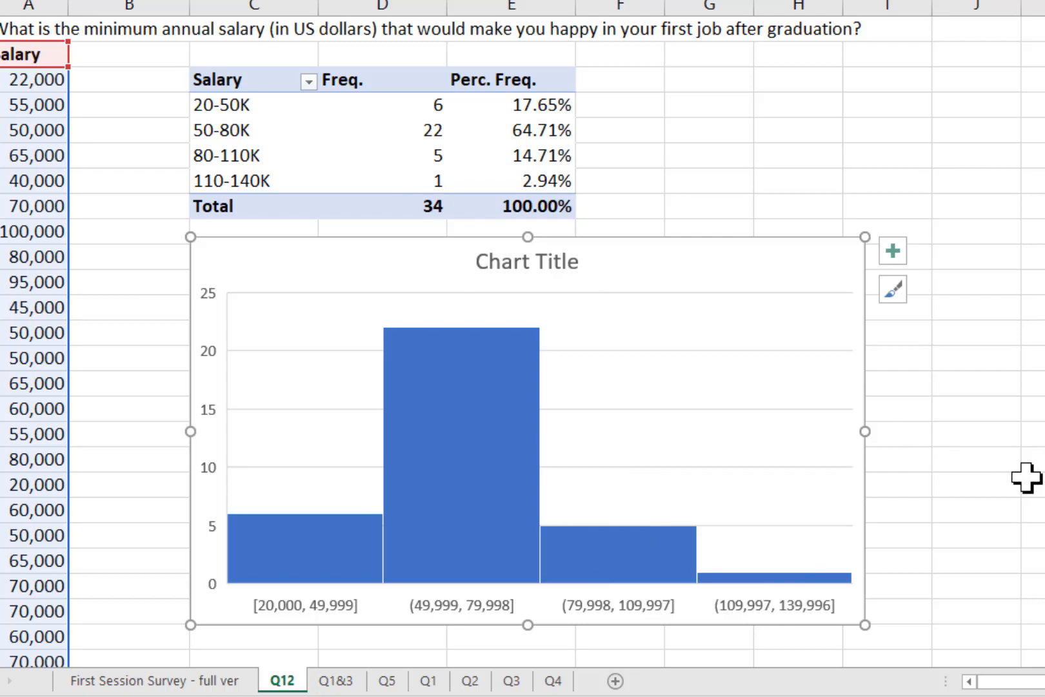
Replace the histogram's title with Histogram of Minimum Annual Salary
{"action": "left_click", "coordinate": [516, 271]}
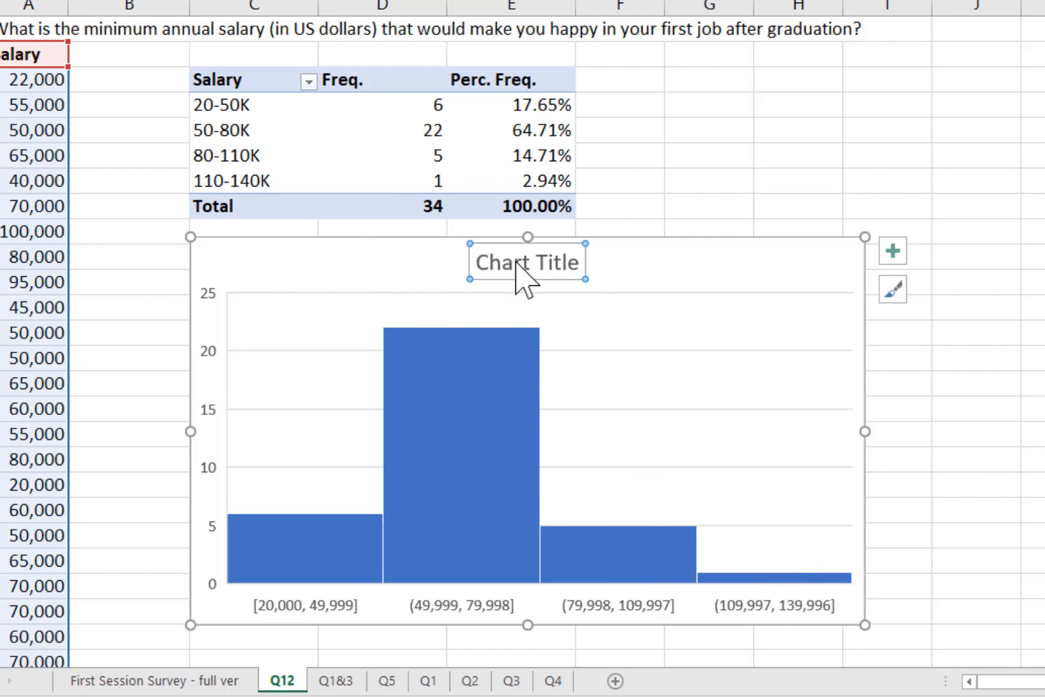
{"action": "double_click", "coordinate": [481, 263]}
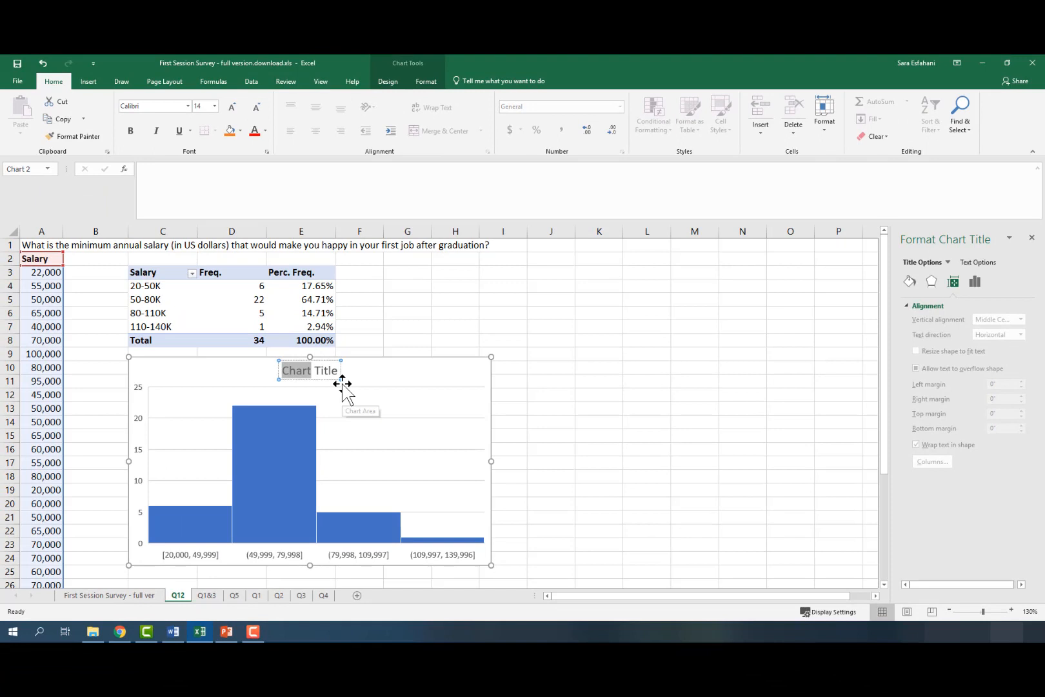
{"action": "left_click_drag", "start_coordinate": [342, 384], "coordinate": [343, 384]}
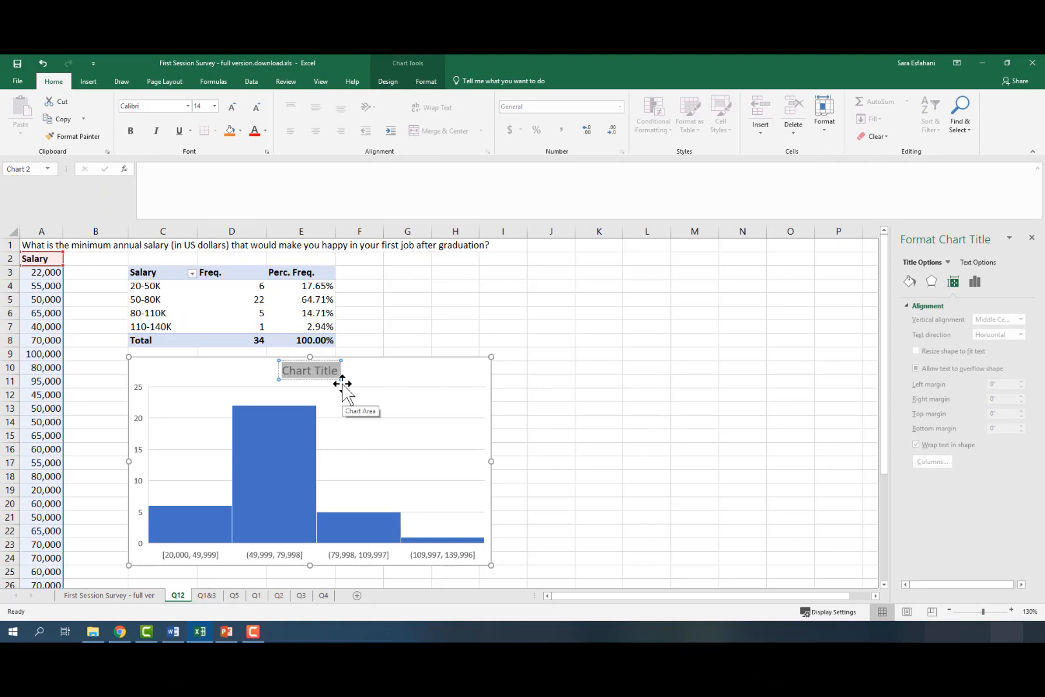
{"action": "type", "text": "Histogr"}
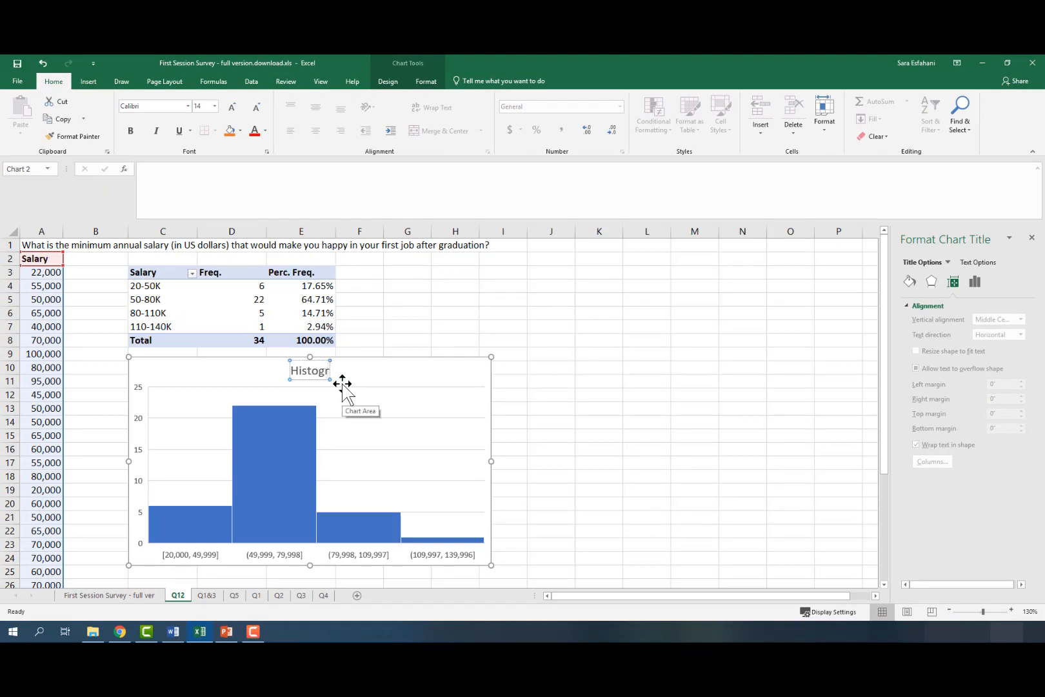
{"action": "type", "text": "am of"}
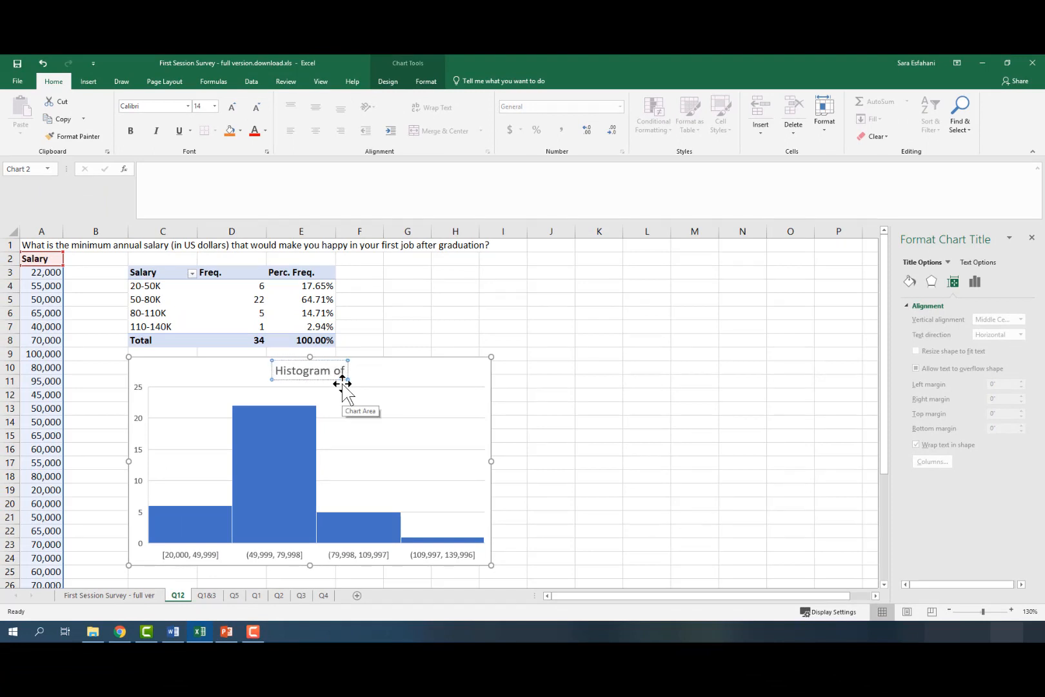
{"action": "type", "text": " Minimum"}
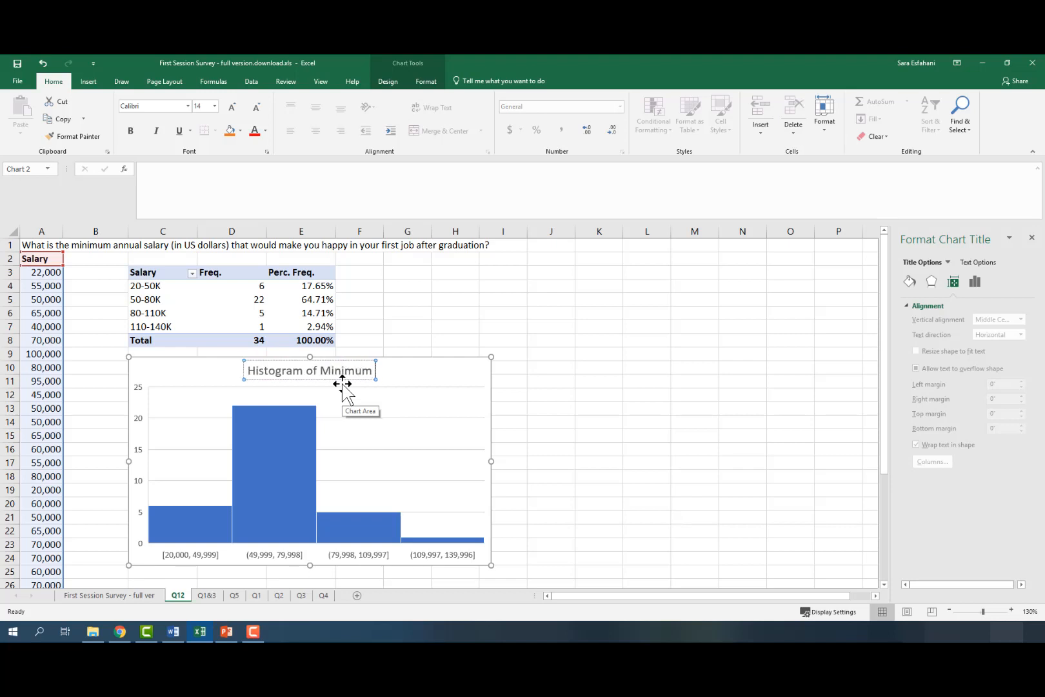
{"action": "type", "text": " Annual S"}
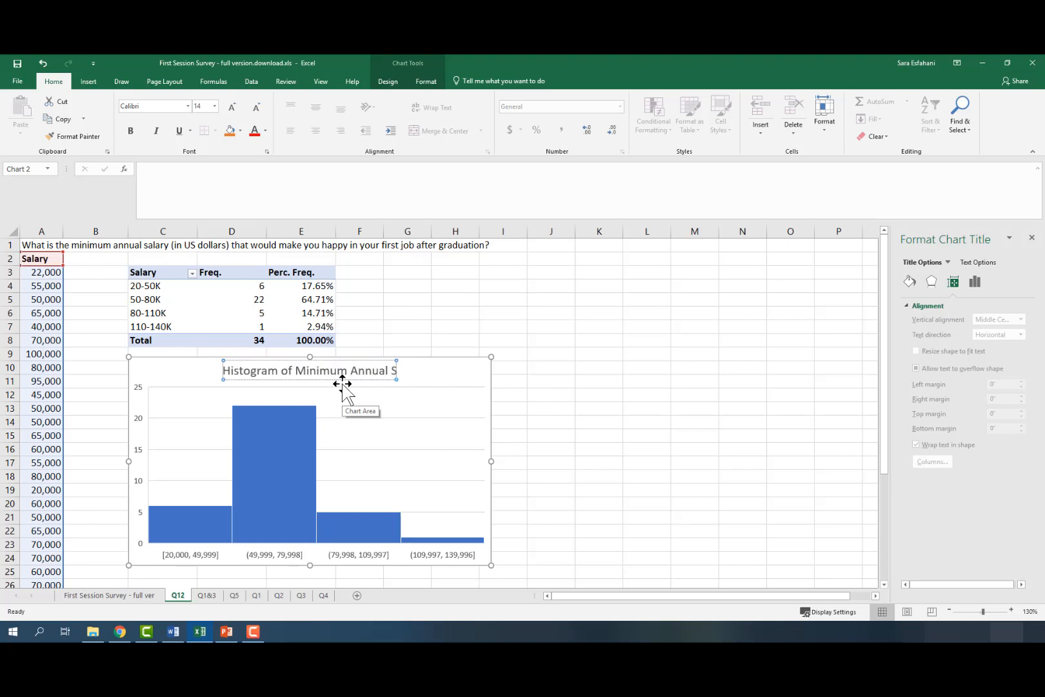
{"action": "type", "text": "alary"}
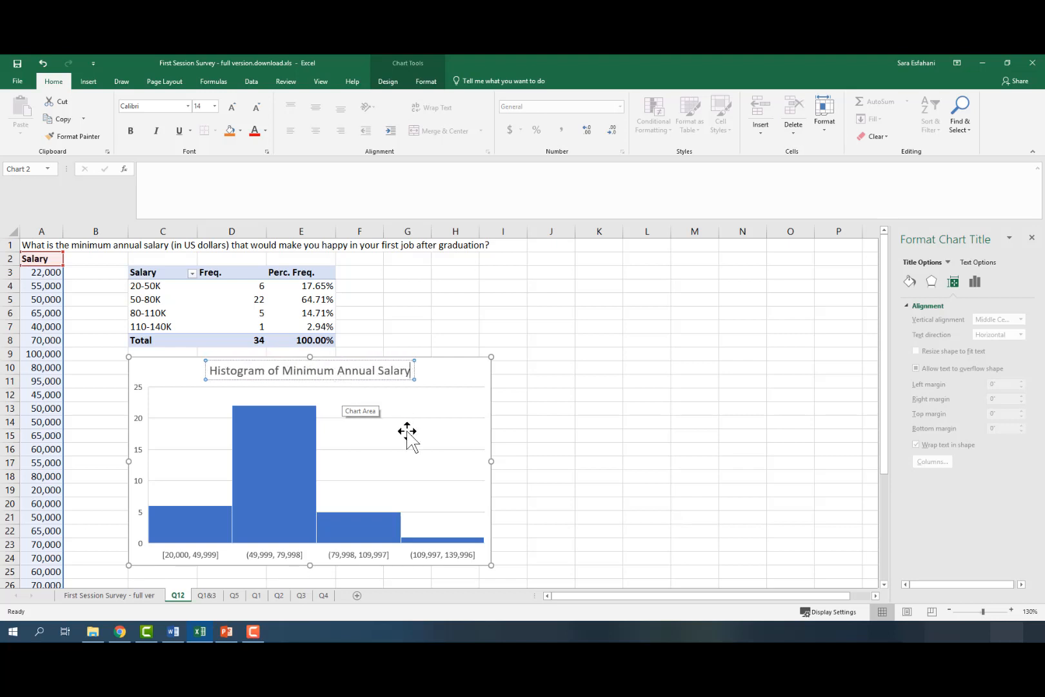
{"action": "left_click", "coordinate": [631, 475]}
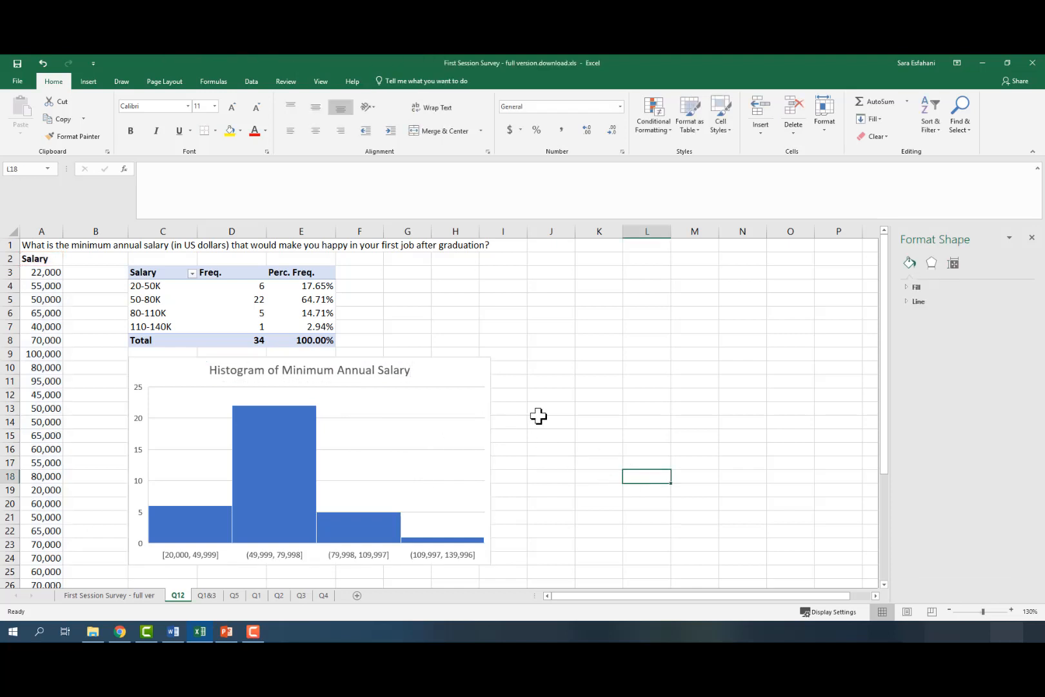